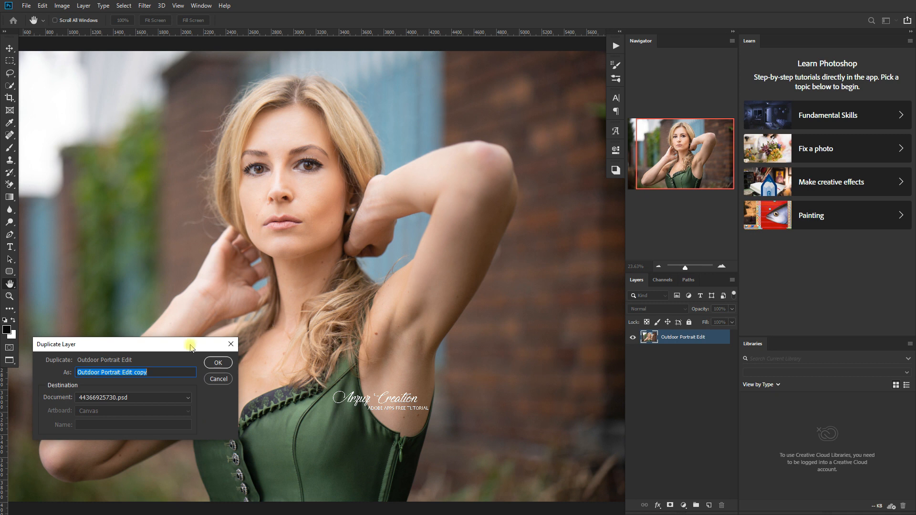
Step: Duplicate the Outdoor Portrait Edit layer, pasting "Outdoor Portrait NEW Color Grading Part 2 2020" as the copy's name
right_click(532, 401)
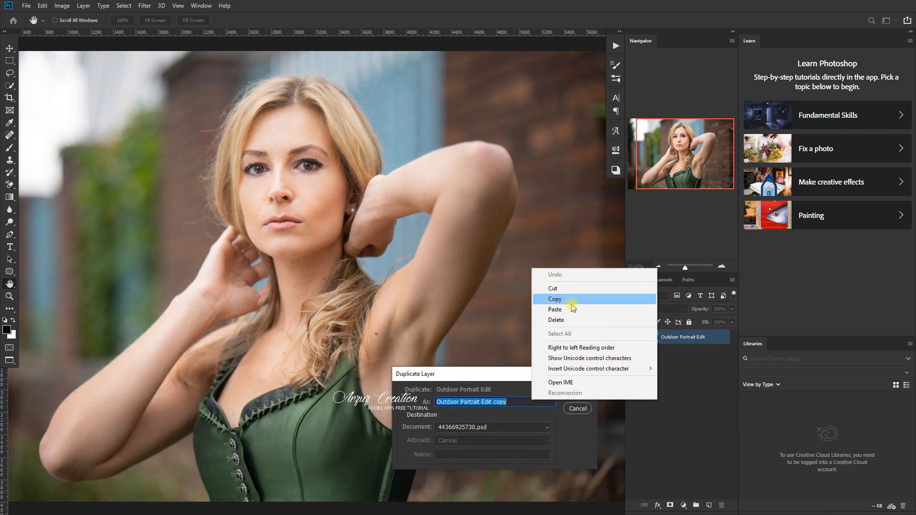
click(555, 309)
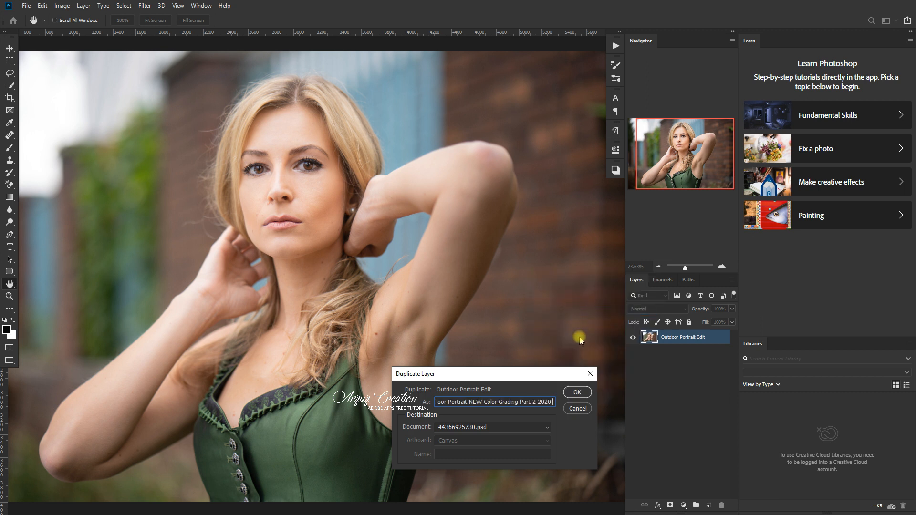
click(578, 392)
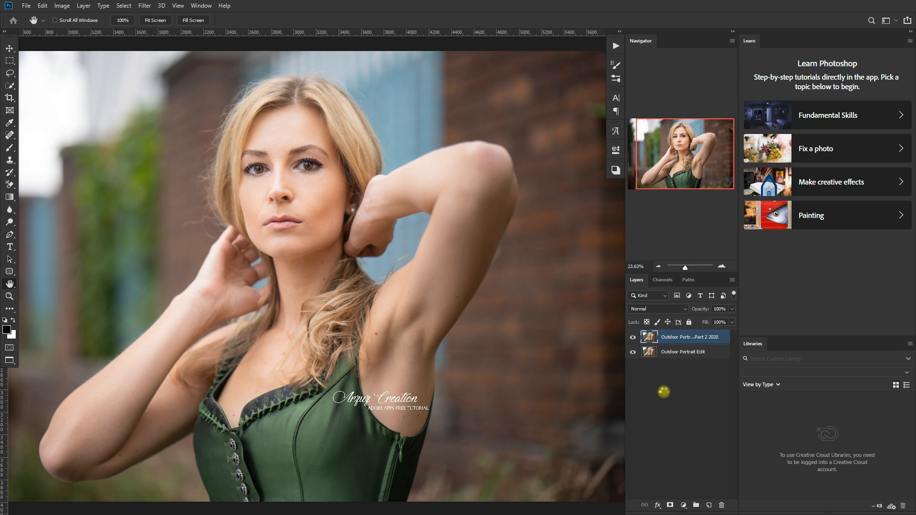
Step: Open the Camera Raw Filter on the duplicated layer and set the Basic Temperature to +1
key(shift+ctrl+a)
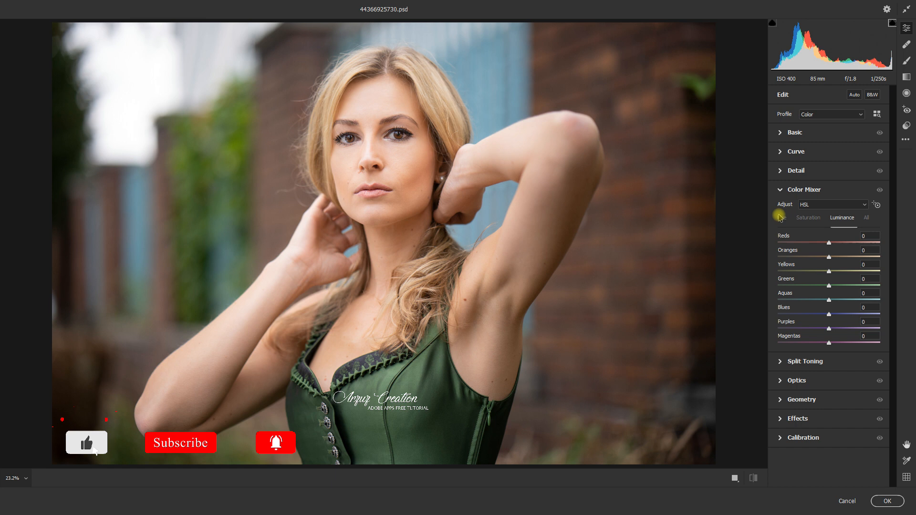
click(780, 190)
click(779, 132)
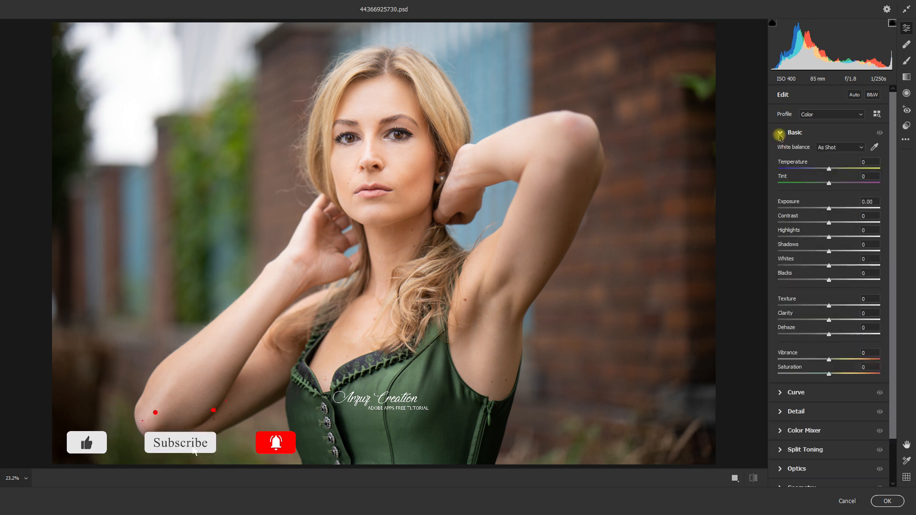
click(813, 163)
drag(812, 162, 813, 162)
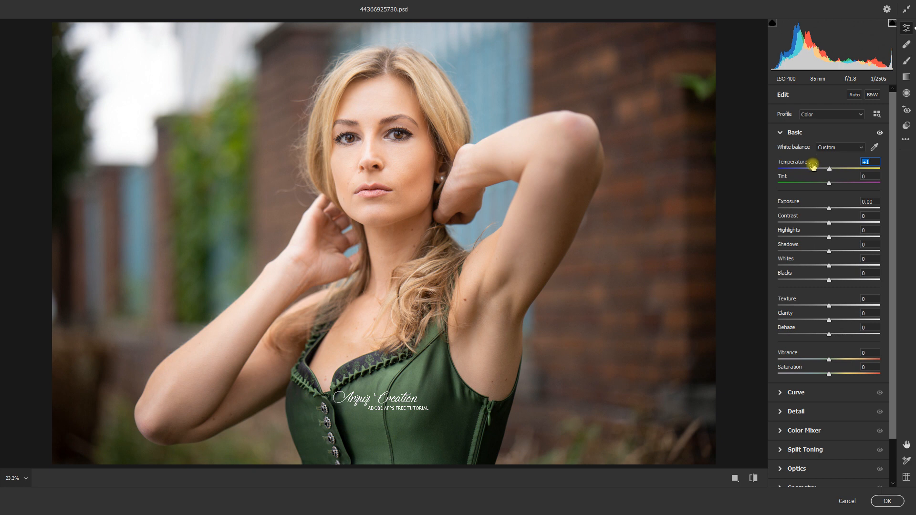
Step: Set the Basic tone values to Exposure +0.25, Contrast +14 and Highlights -20
click(798, 202)
drag(798, 202, 801, 203)
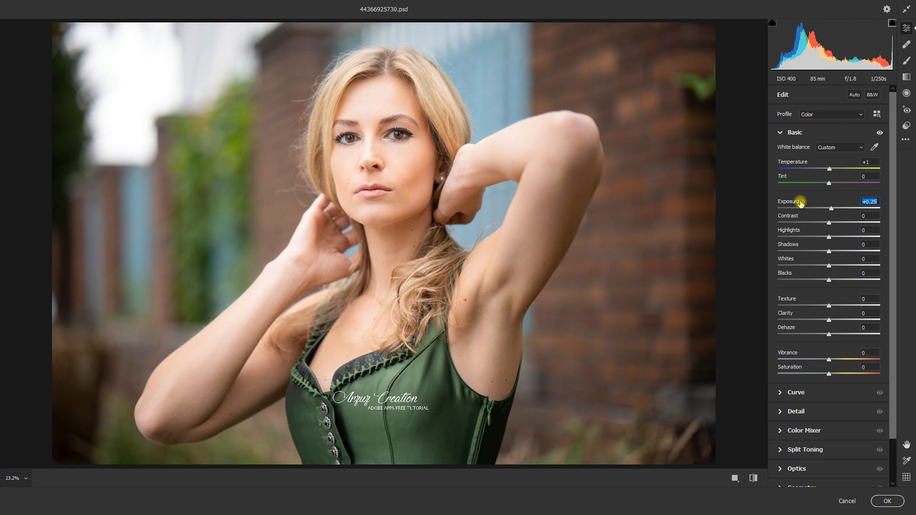
drag(804, 217, 811, 219)
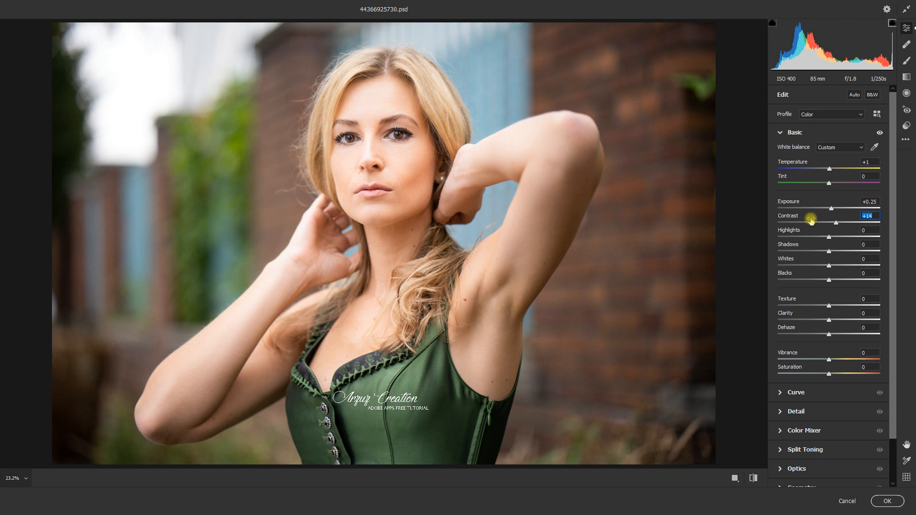
drag(814, 232, 810, 233)
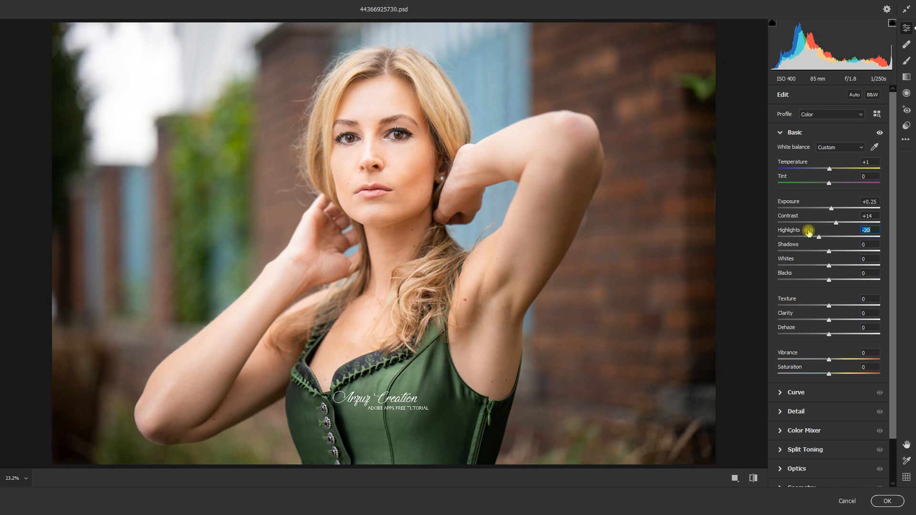
Step: Set Whites to -4, Blacks to -35 and Vibrance to -23 in the Basic adjustments
drag(817, 261, 800, 276)
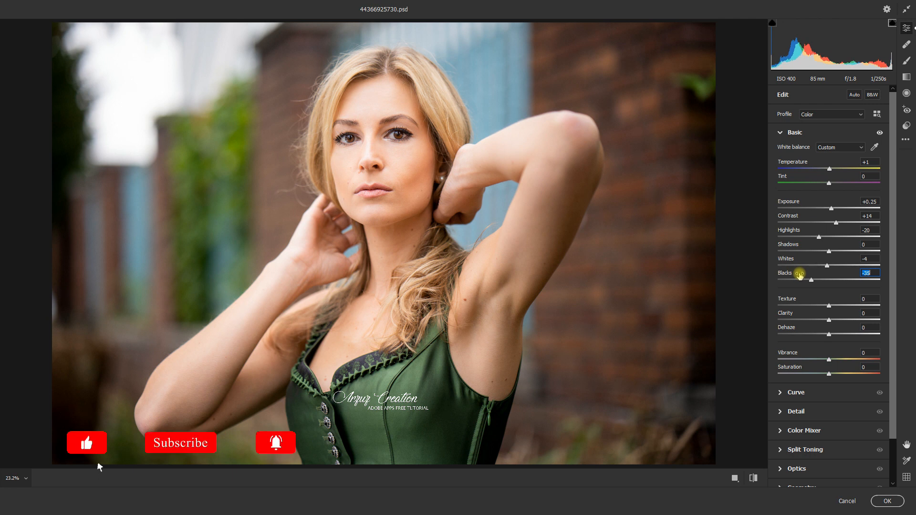
drag(818, 352, 807, 353)
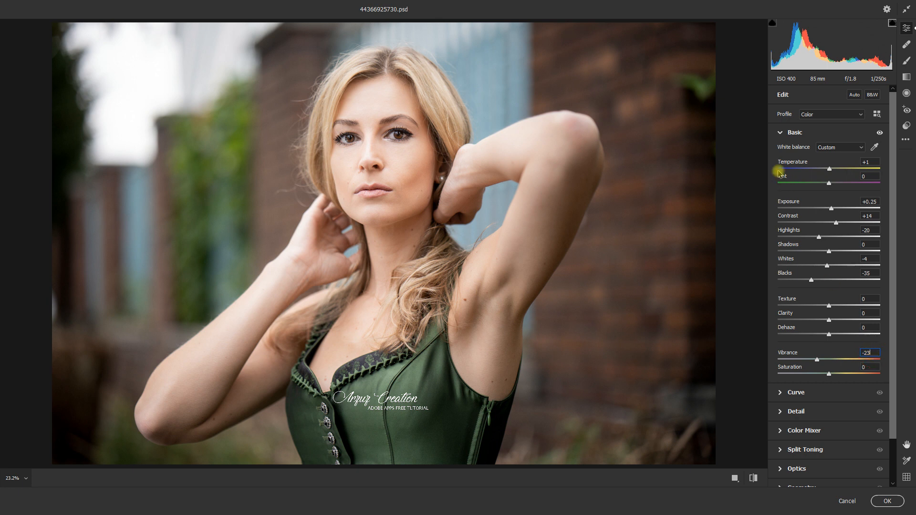
click(780, 133)
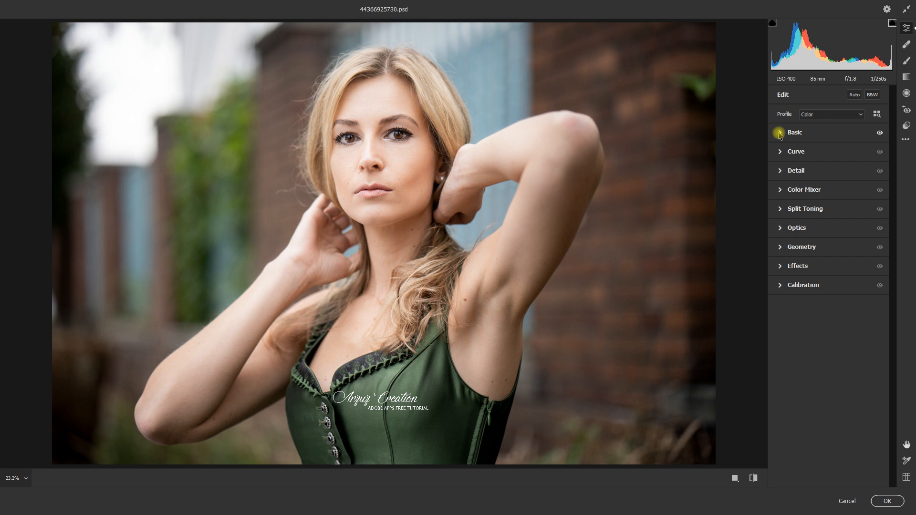
Step: Raise the black point of the main point curve to Output 28 at Input 0
click(781, 152)
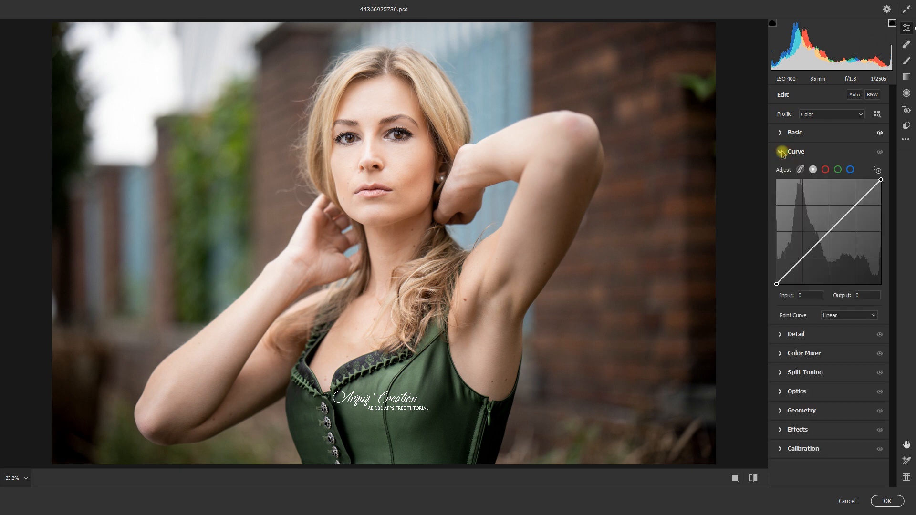
drag(777, 284, 767, 272)
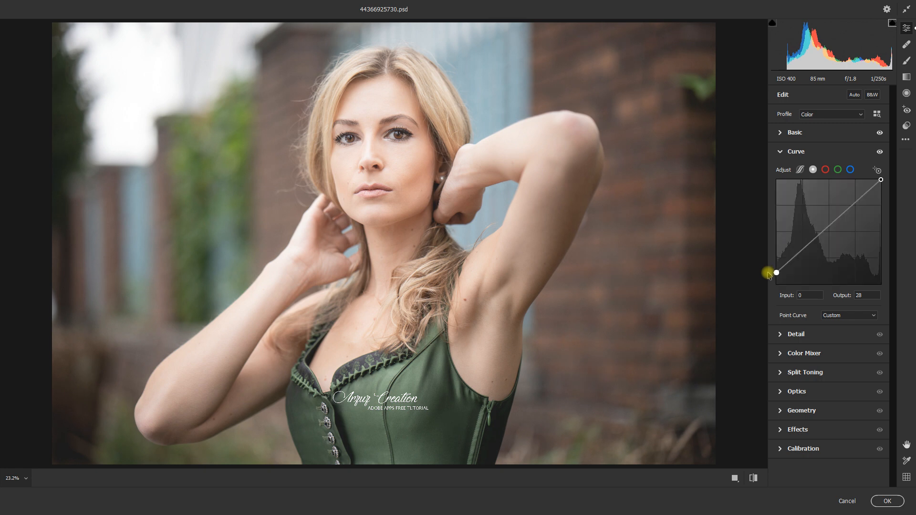
drag(769, 275, 769, 274)
Step: Add a shadow point to the main point curve at Input 61, Output 52
click(796, 255)
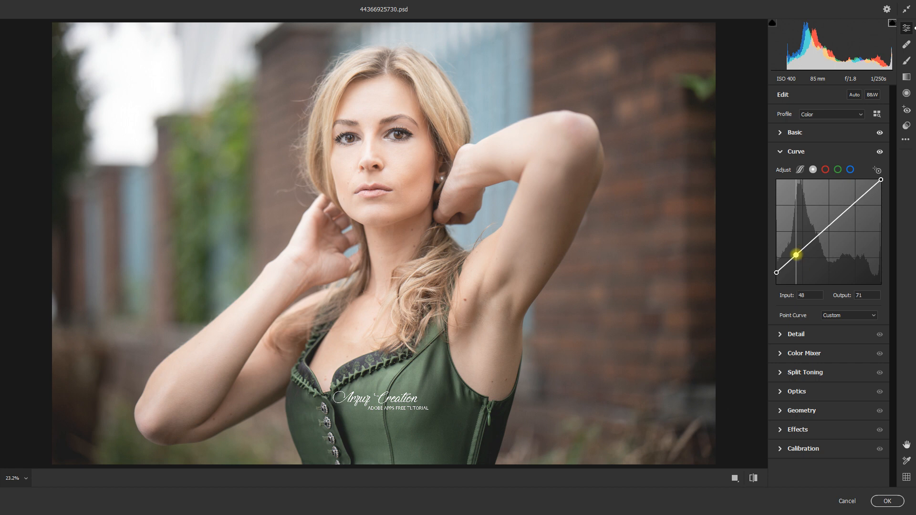
drag(796, 255, 802, 260)
double_click(865, 296)
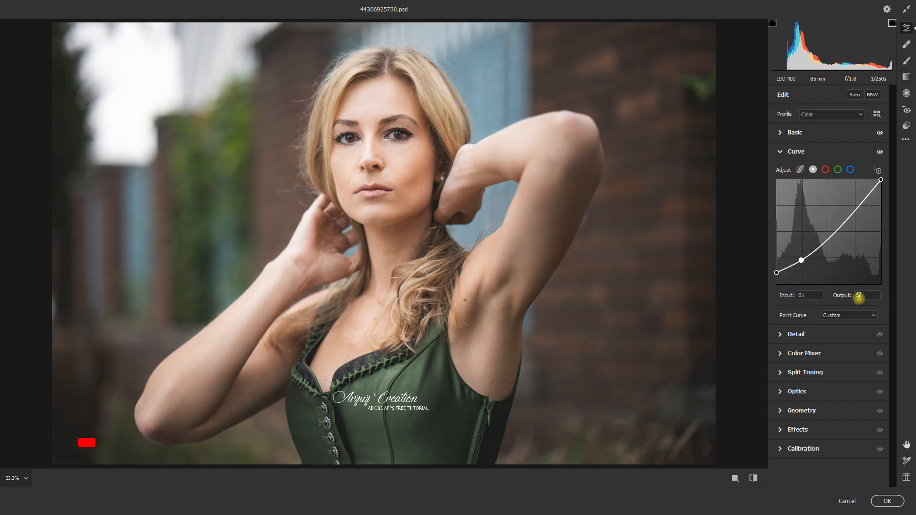
text(5)
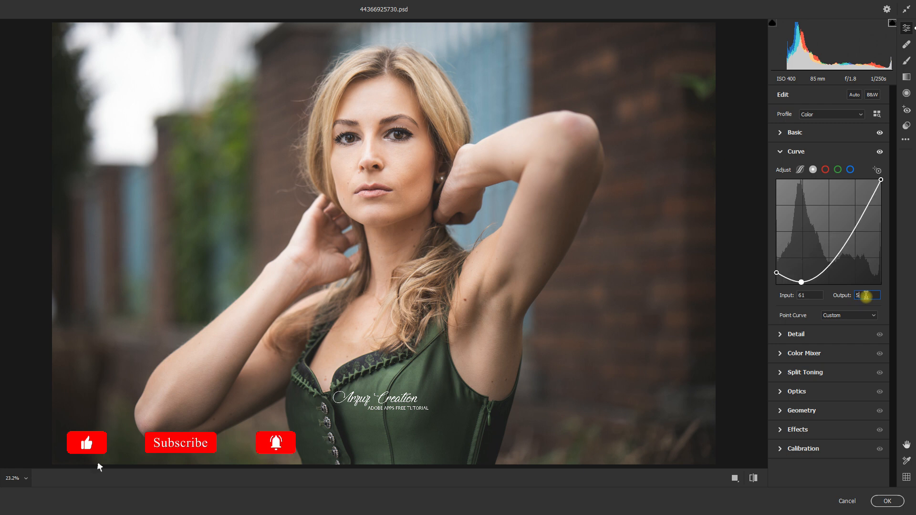
text(2)
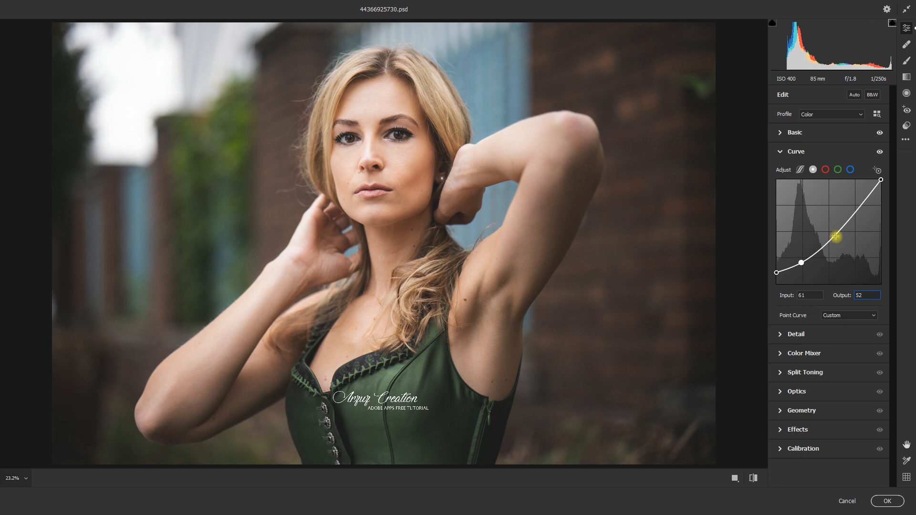
Step: Add a midtone point to the main point curve at Input 130, Output 125
drag(835, 236, 830, 231)
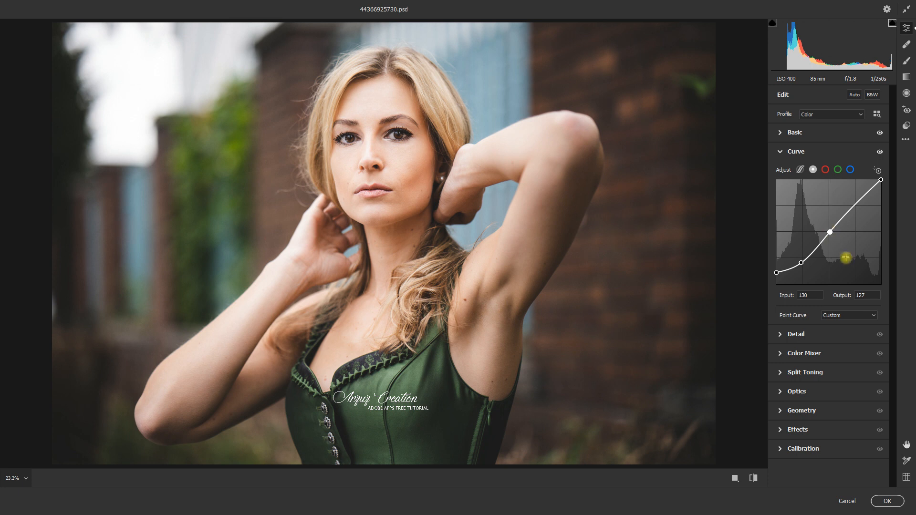
click(865, 296)
key(Down)
key(Down)
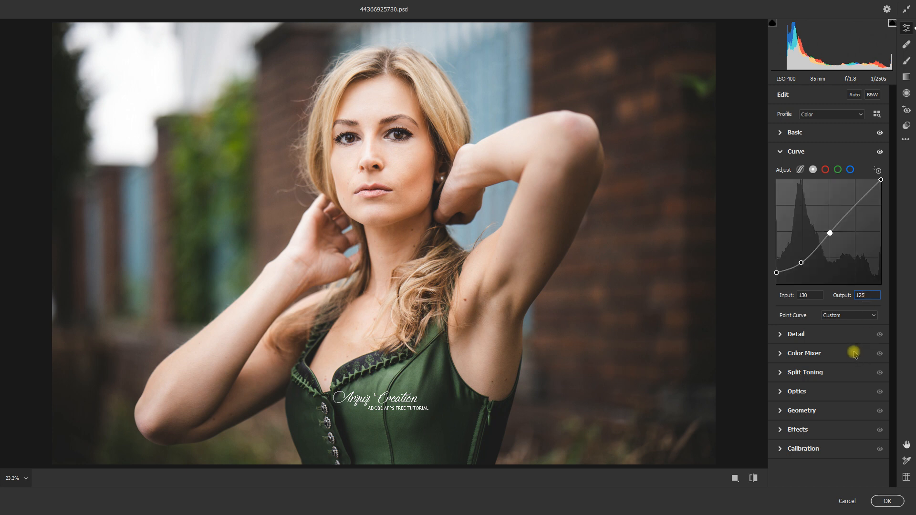
Step: Move the main point curve's white point to Input 252, Output 250
click(881, 179)
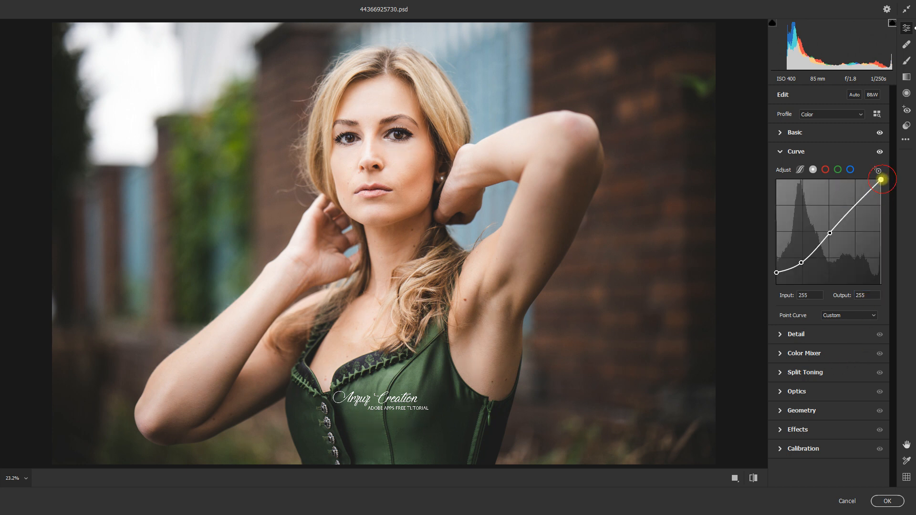
drag(881, 179, 880, 181)
click(805, 296)
drag(805, 295, 811, 296)
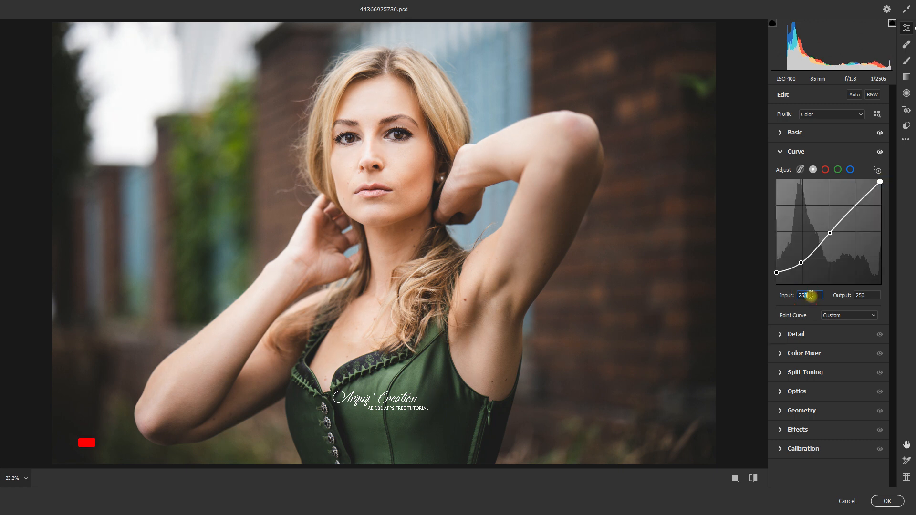
text(2)
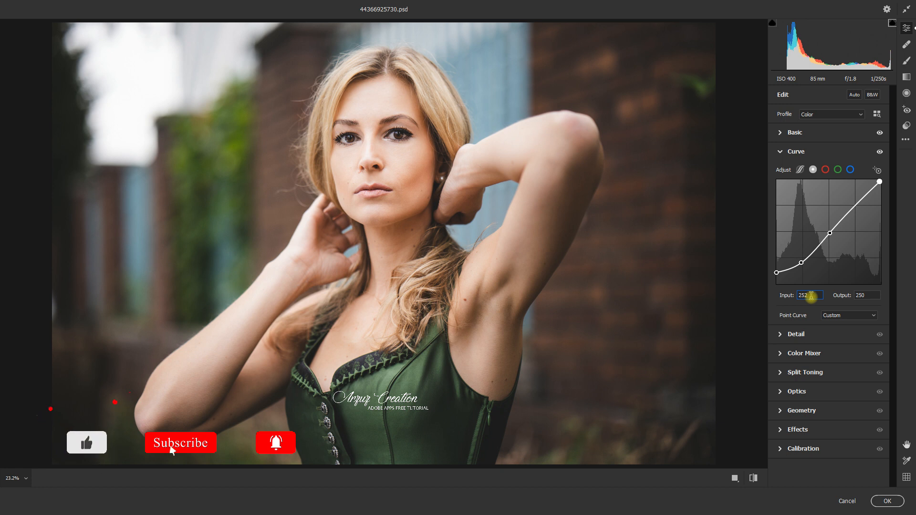
Step: On the blue channel curve, raise the black point to Output 10 and add a shadow point at Input 83, Output 80
click(850, 170)
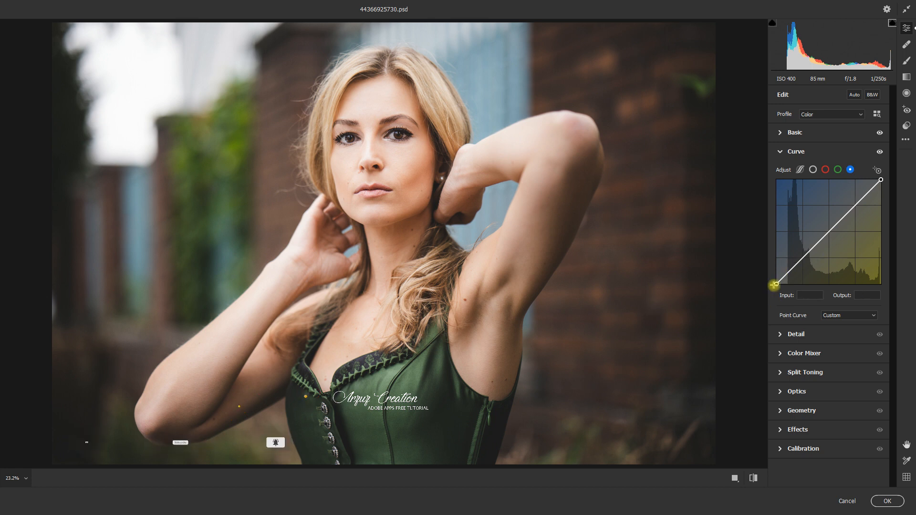
drag(777, 284, 774, 282)
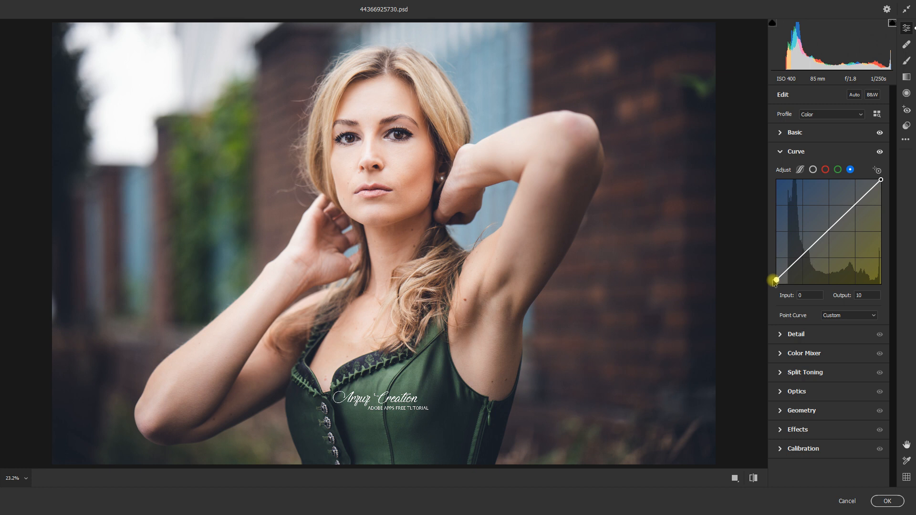
click(808, 250)
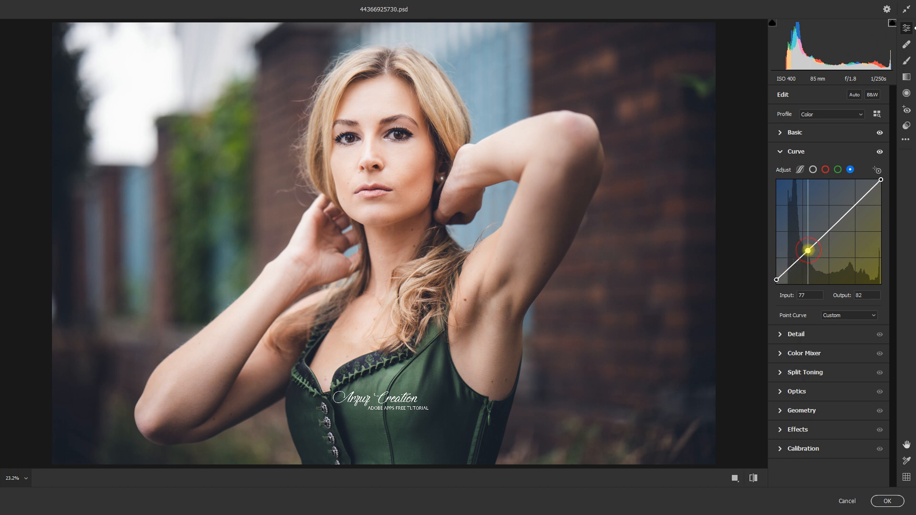
drag(808, 250, 811, 250)
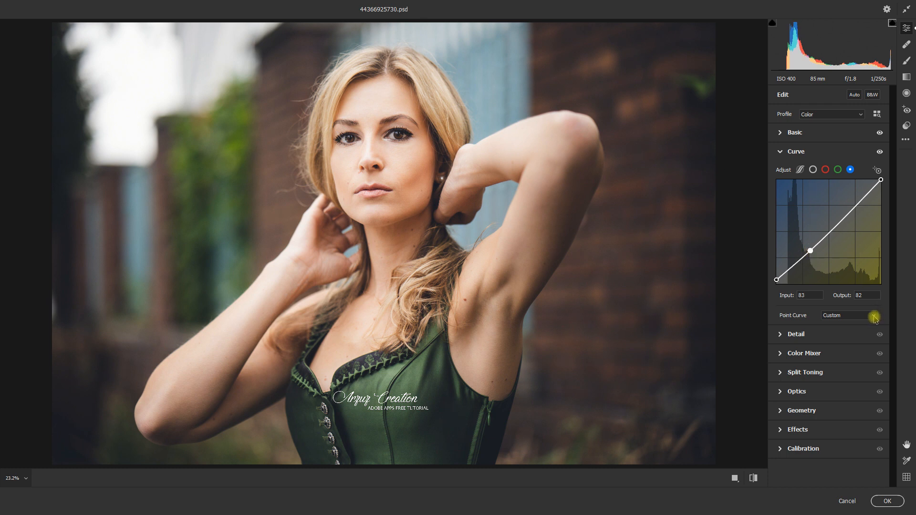
click(865, 295)
text(80)
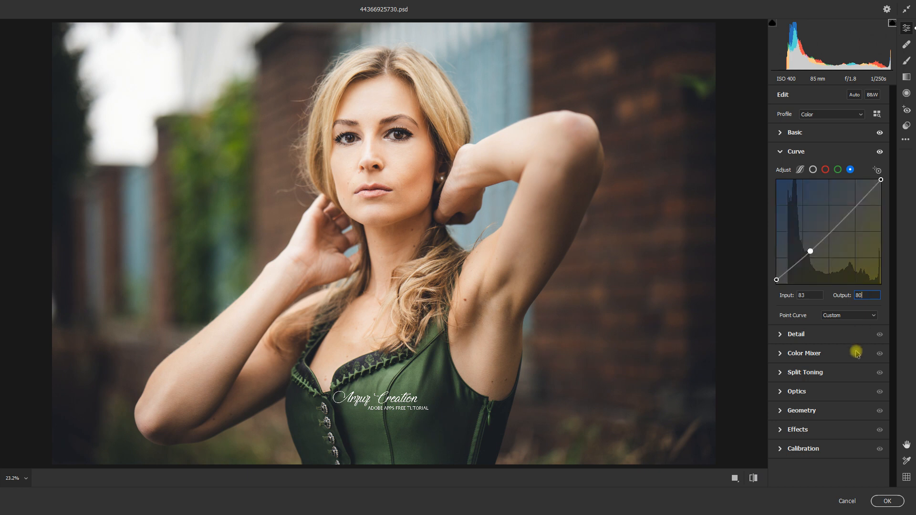
click(857, 207)
key(Up)
drag(857, 206, 855, 326)
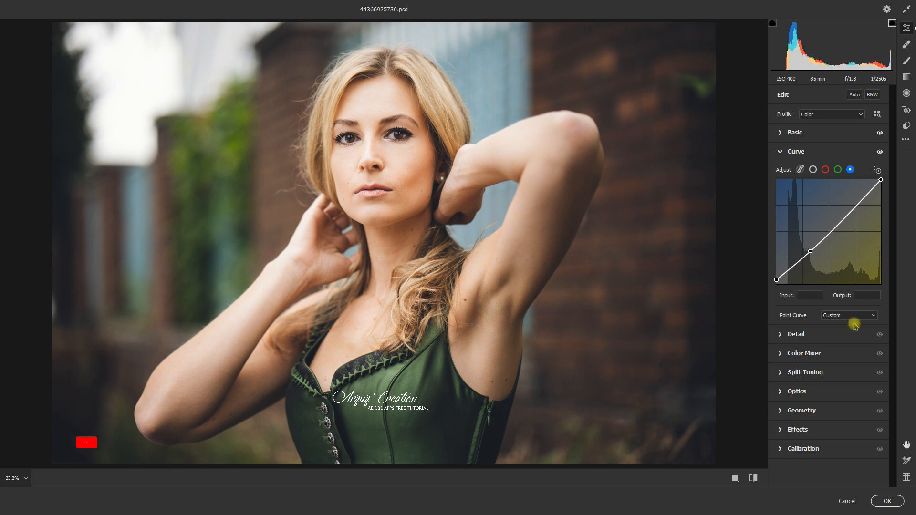
Step: Add a highlight point to the blue channel curve at Input 194, Output 192
click(857, 207)
drag(857, 208, 856, 206)
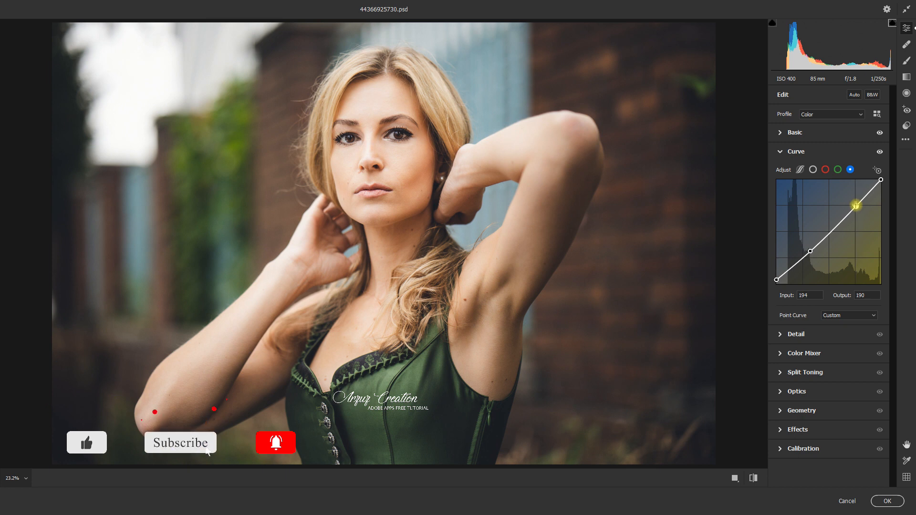
click(866, 296)
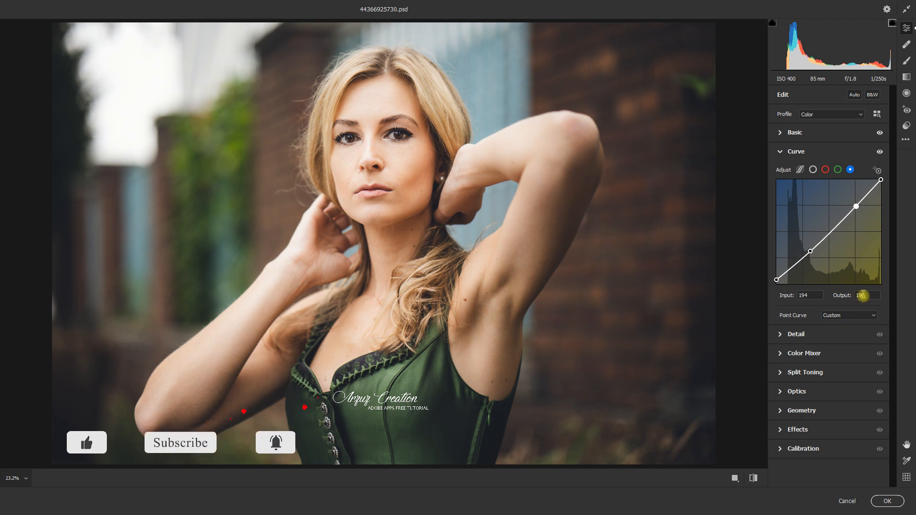
text(192)
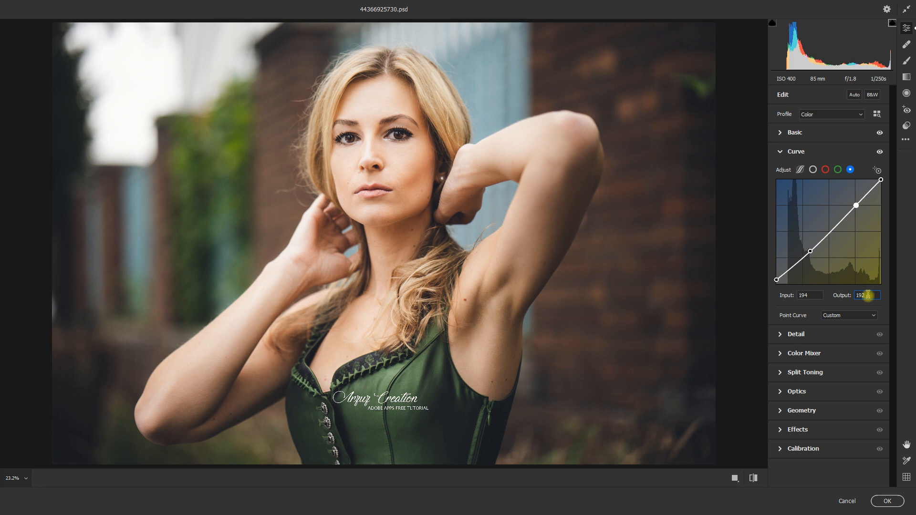
Step: Move the blue channel curve's white point to Input 251, Output 247
click(881, 180)
drag(880, 181, 879, 183)
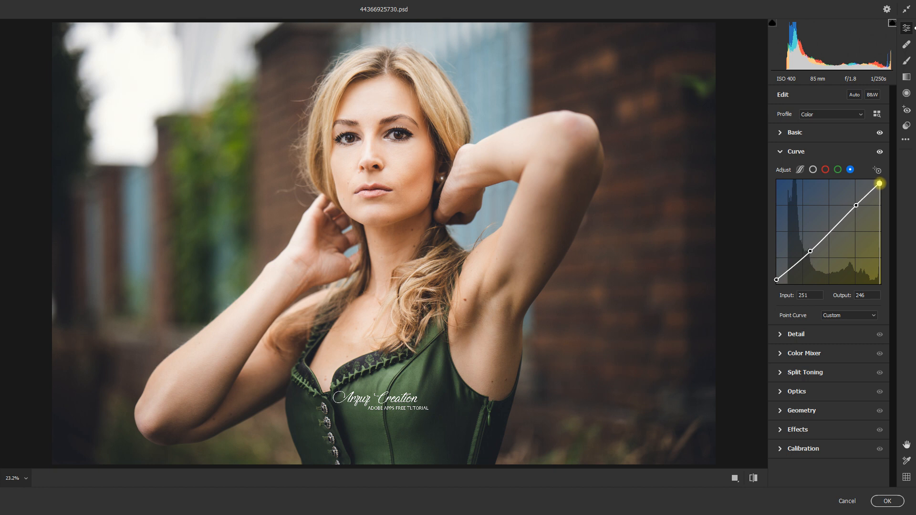
click(866, 296)
click(867, 295)
key(Up)
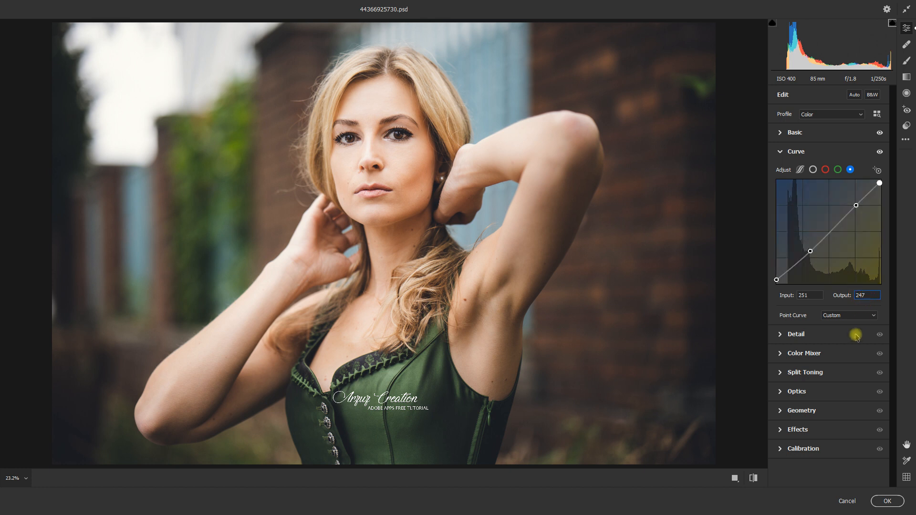
Step: Fine-tune the Input of the blue channel curve's white point to 249 and finish the Curve adjustments
click(805, 296)
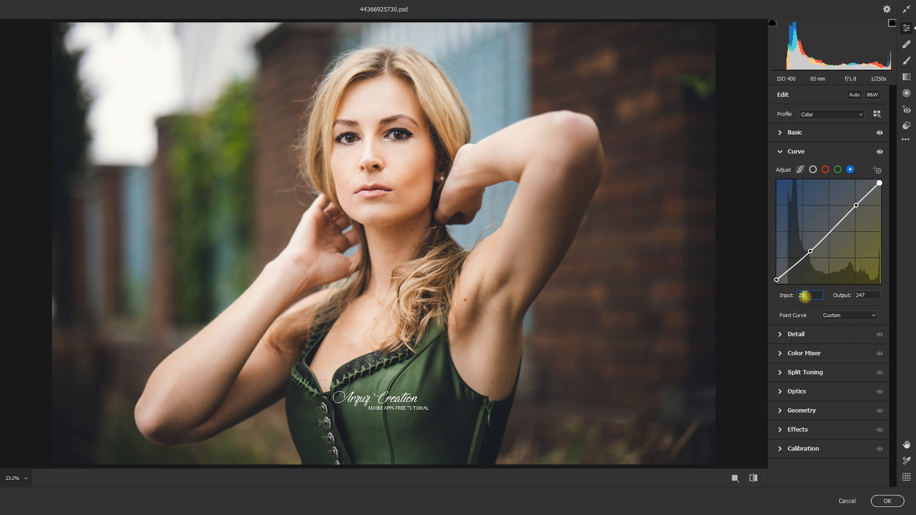
key(shift+Down)
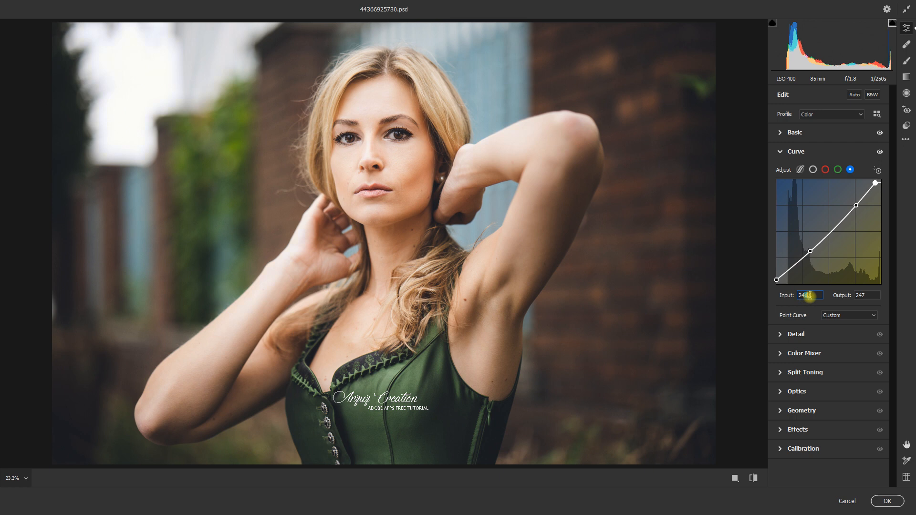
key(Up)
key(Up)
key(Up)
key(Up)
key(Up)
key(Up)
key(Up)
key(Up)
click(779, 152)
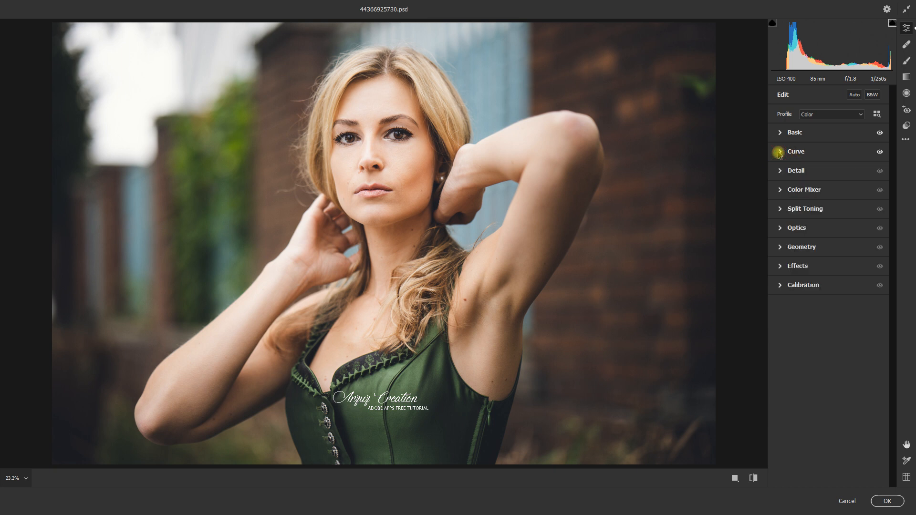
Step: In the Detail adjustments, set Sharpening to 35 and Noise Reduction to 20
click(781, 171)
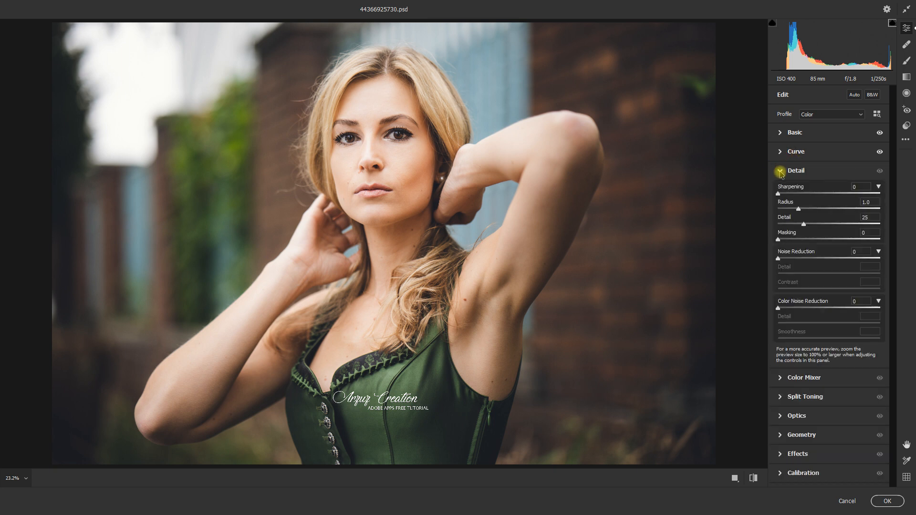
drag(779, 194, 803, 192)
drag(783, 256, 792, 253)
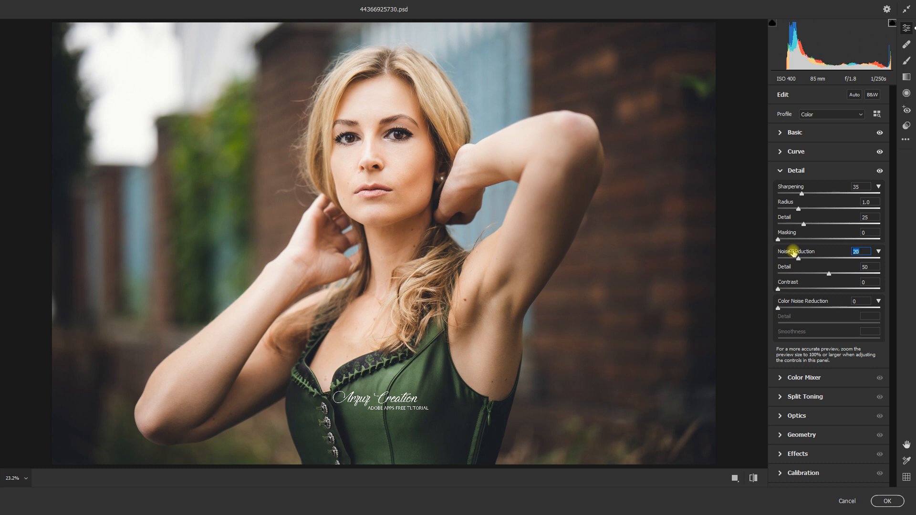
click(782, 170)
Step: In the Color Mixer, set the saturation of Reds to +17, Oranges to -41, Yellows and Greens to -100, and Blues to +15
click(780, 190)
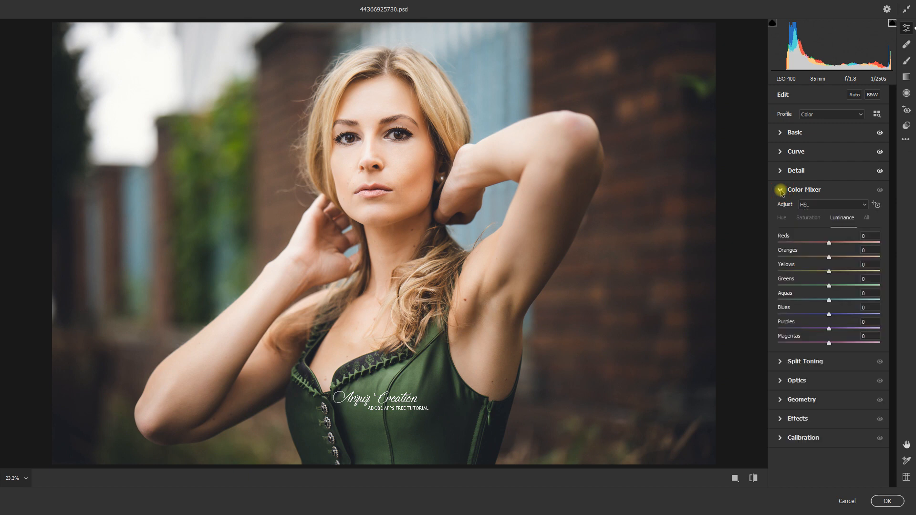
click(806, 219)
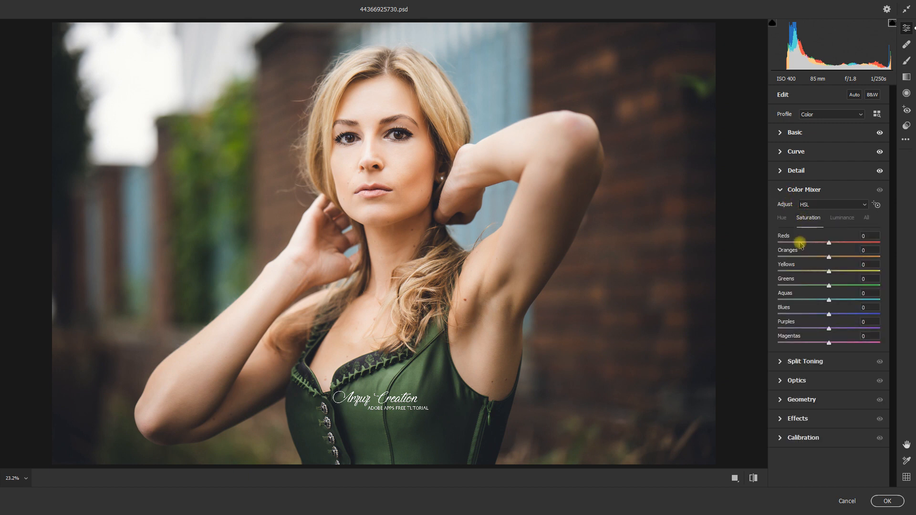
drag(800, 238, 801, 239)
drag(809, 250, 801, 253)
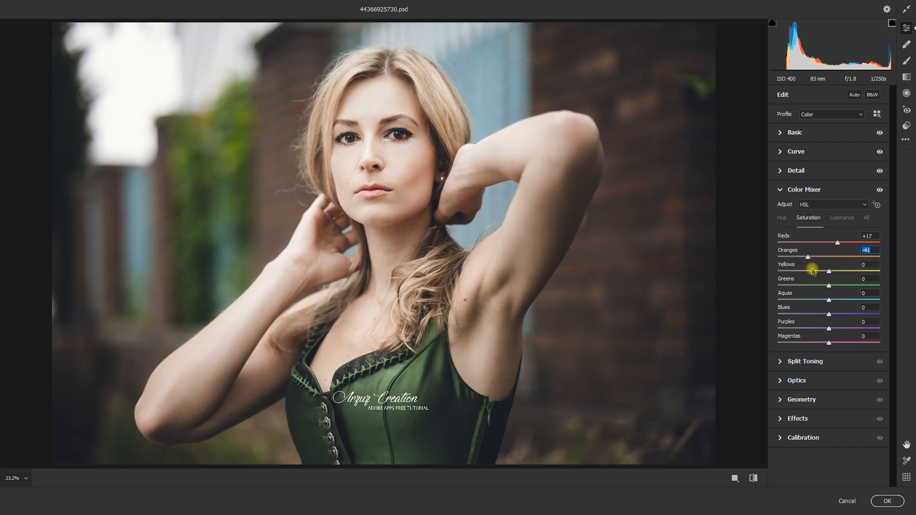
click(820, 268)
drag(819, 268, 744, 267)
drag(816, 280, 753, 281)
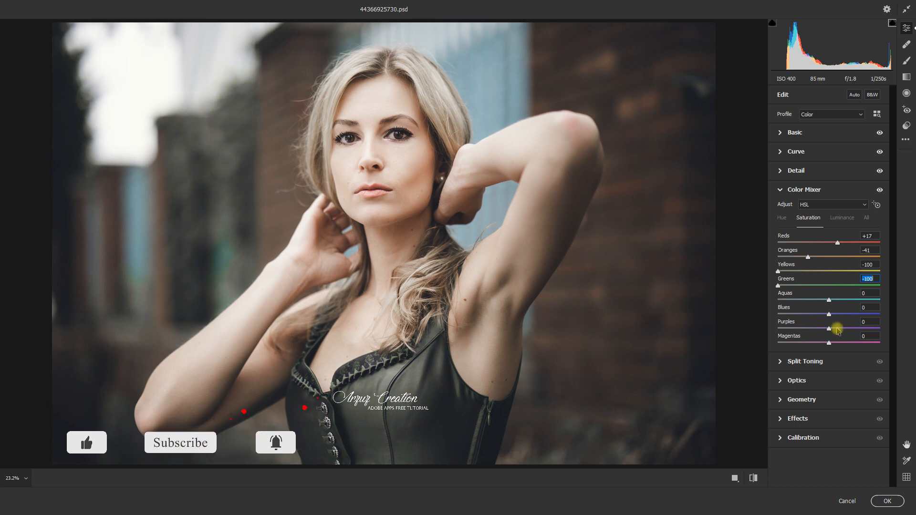
drag(800, 311, 805, 310)
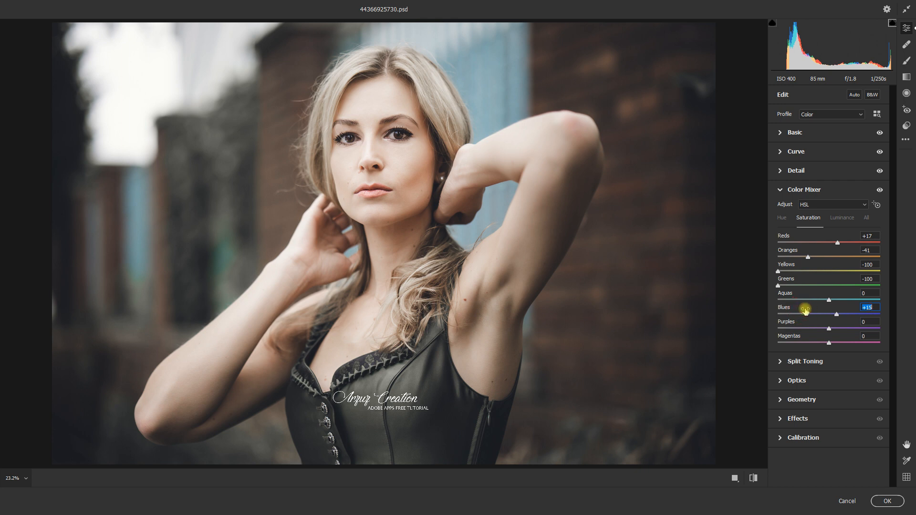
Step: Compare the before and after versions side by side, examining the face and skin up close
click(735, 478)
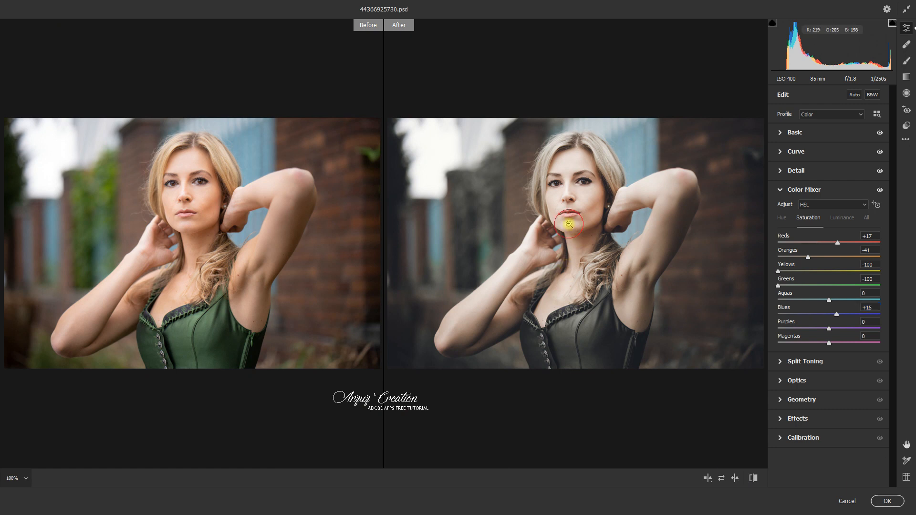
click(569, 225)
scroll(589, 241, up, 8)
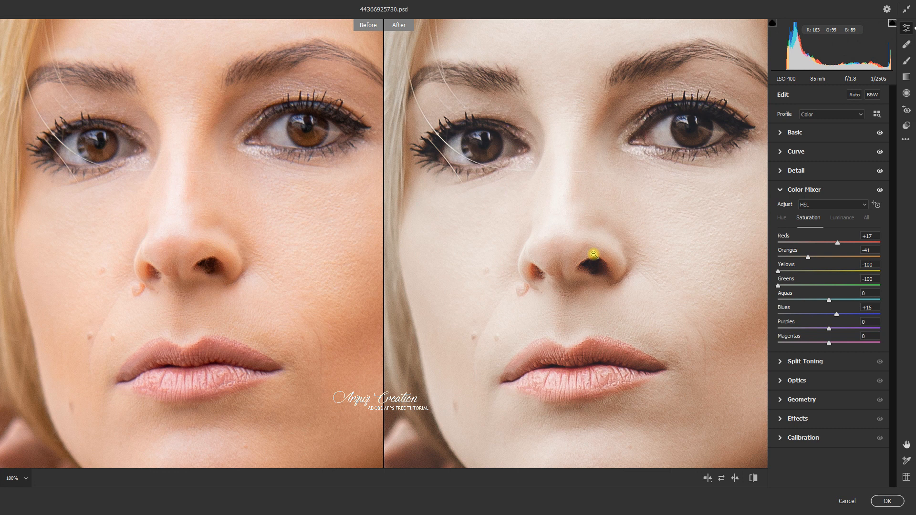
scroll(594, 255, up, 3)
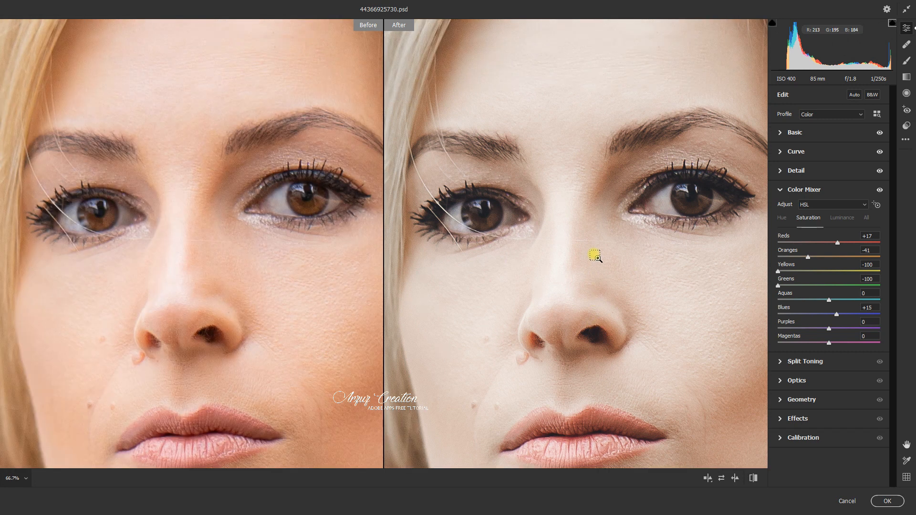
alt+click(595, 256)
alt+click(594, 255)
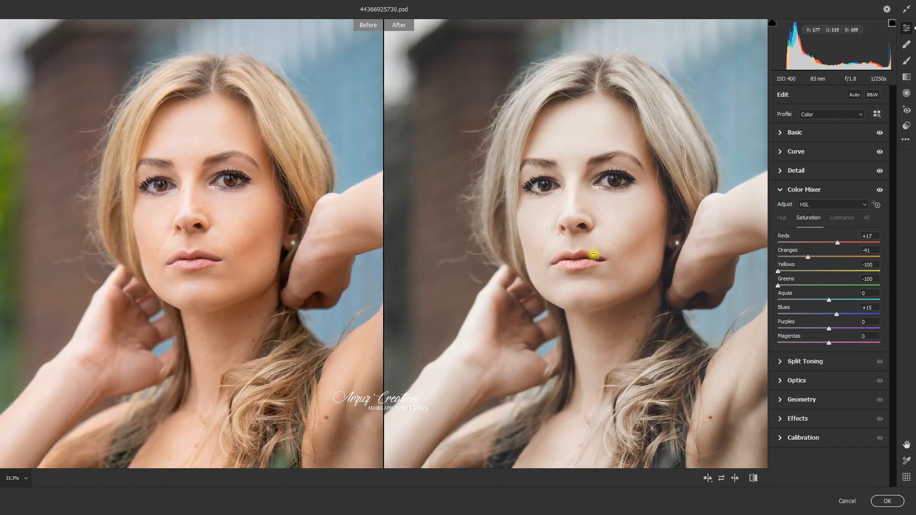
scroll(594, 254, down, 3)
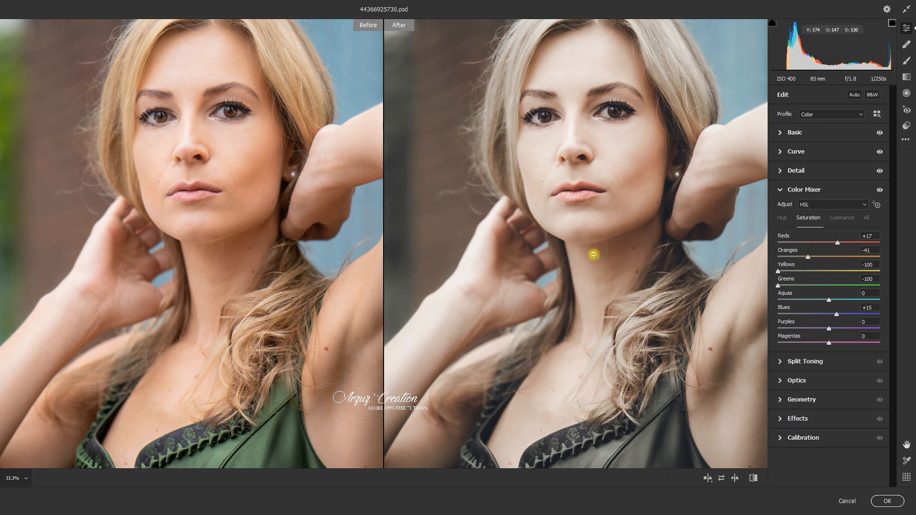
Step: Set the Color Mixer luminance of Reds to -15, Oranges to +18, Yellows to -23, Greens to -71, Aquas to +30 and Blues to +20
click(839, 220)
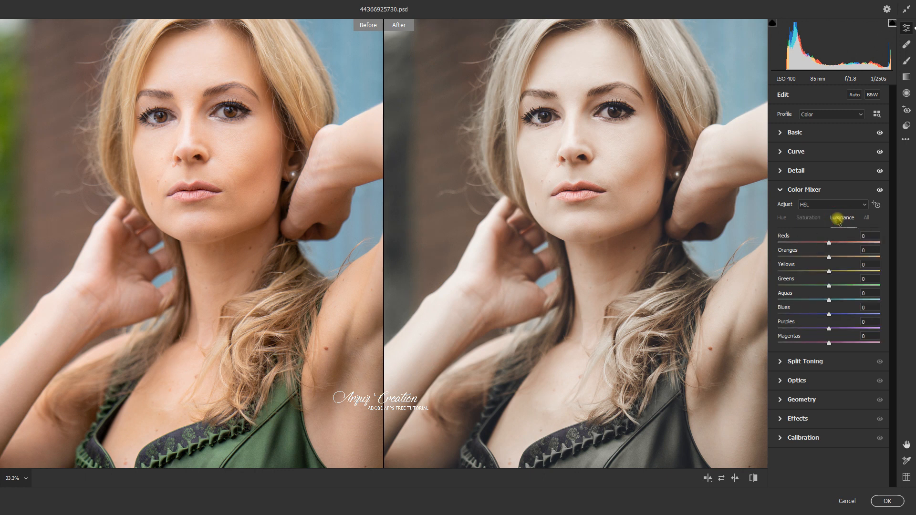
drag(820, 238, 812, 239)
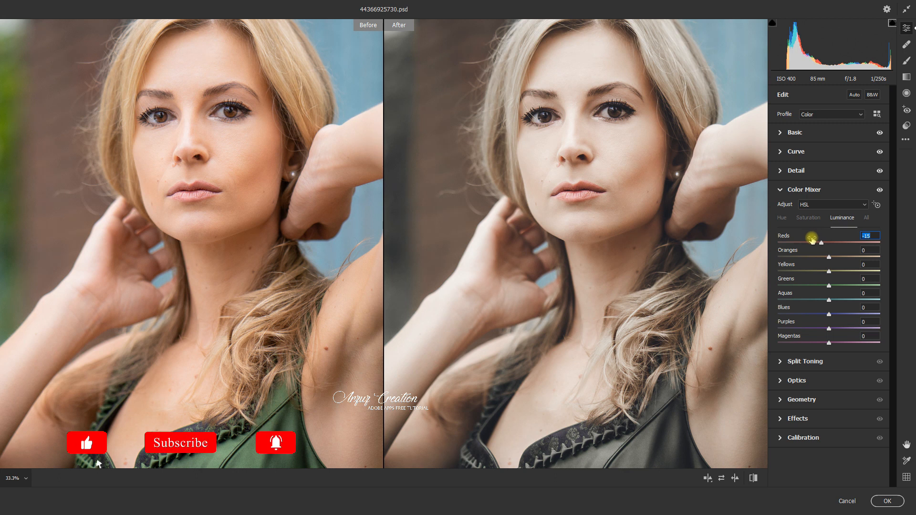
mouse_move(804, 253)
mouse_down()
mouse_move(816, 266)
mouse_move(807, 268)
mouse_up()
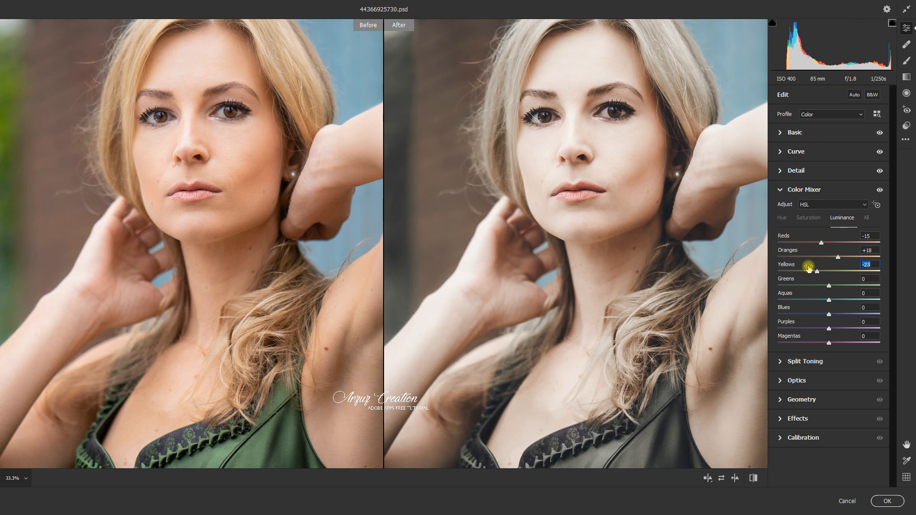
drag(818, 280, 792, 281)
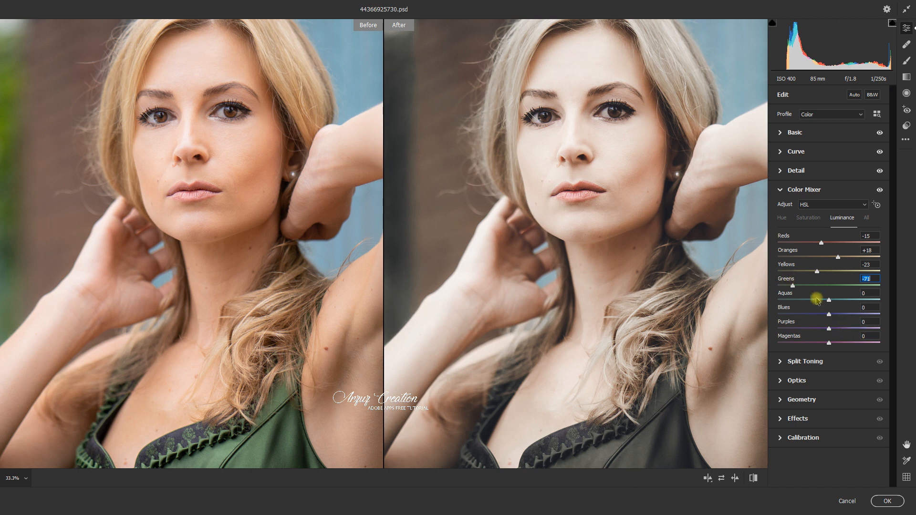
drag(811, 297, 813, 296)
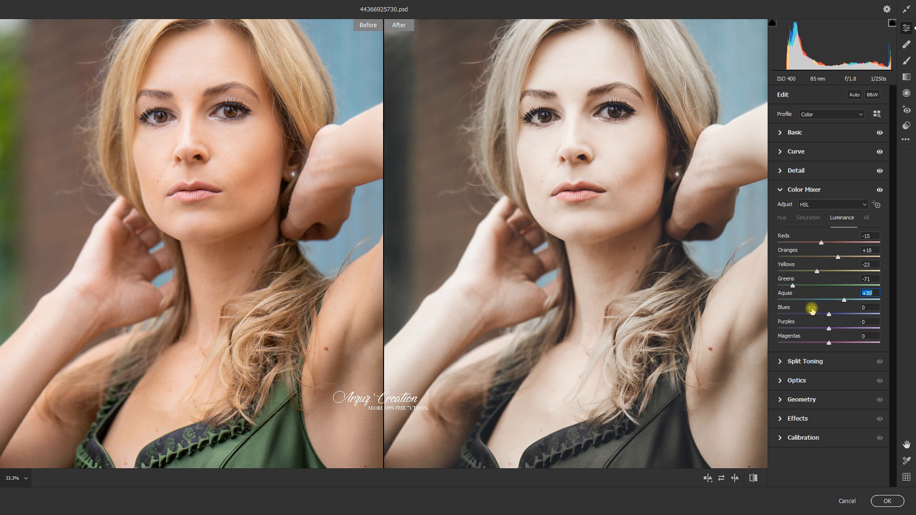
drag(812, 309, 815, 309)
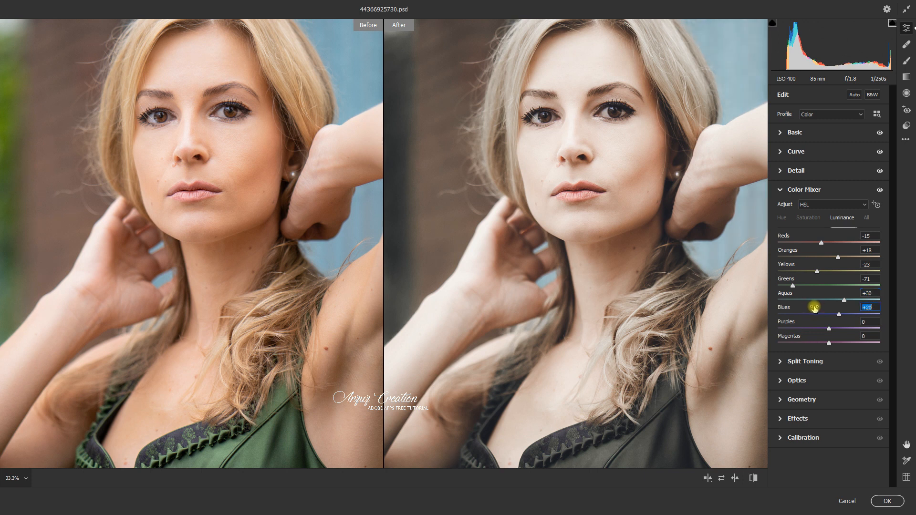
click(811, 218)
click(782, 218)
click(780, 193)
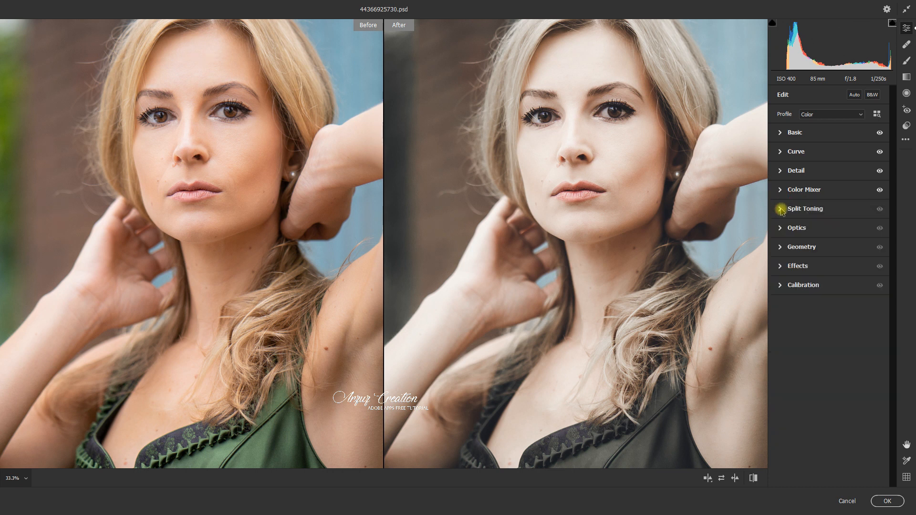
Step: In Split Toning, set the highlights' Hue to 146 and raise their Saturation slightly
click(781, 210)
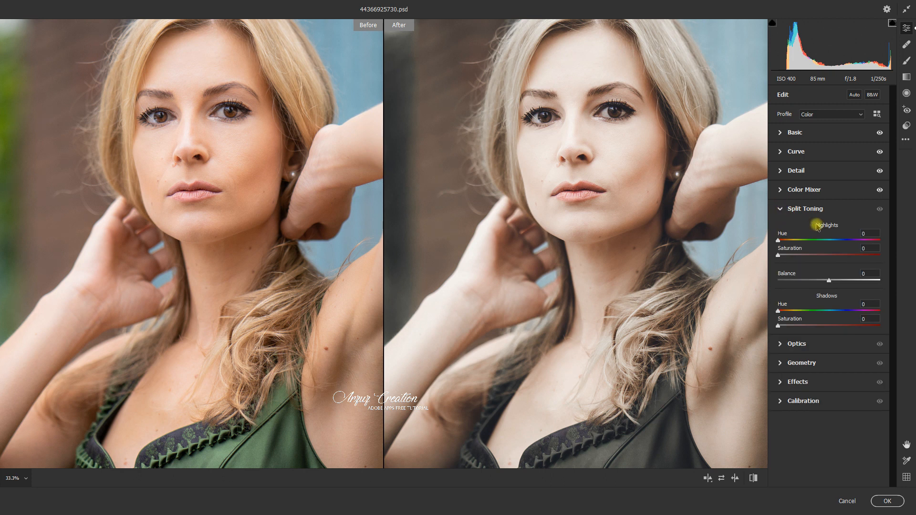
drag(784, 236, 810, 234)
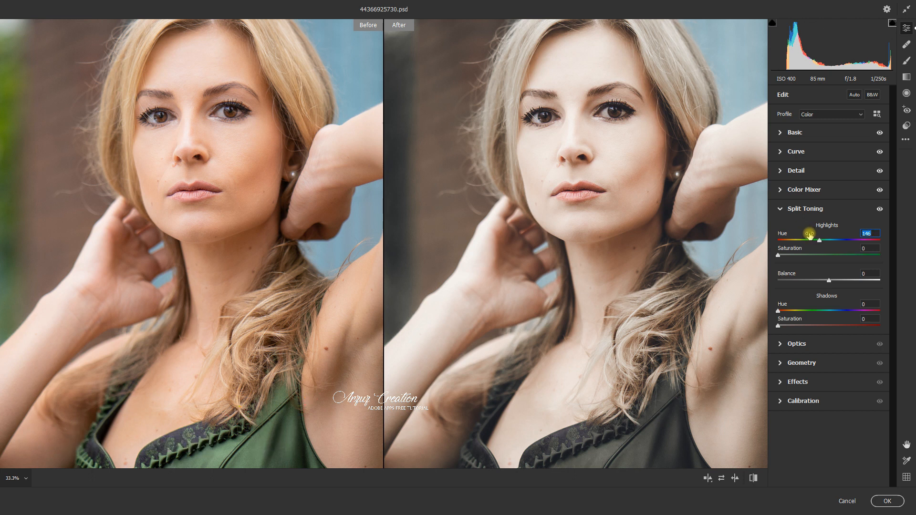
drag(806, 249, 809, 249)
click(781, 210)
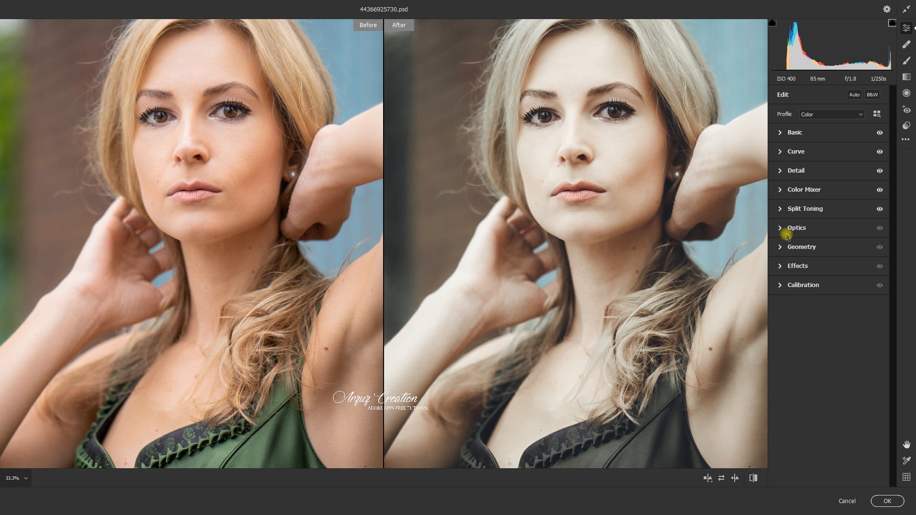
Step: In the Effects adjustments, add a subtle vignette with Vignetting at -7
click(781, 228)
click(782, 228)
click(782, 266)
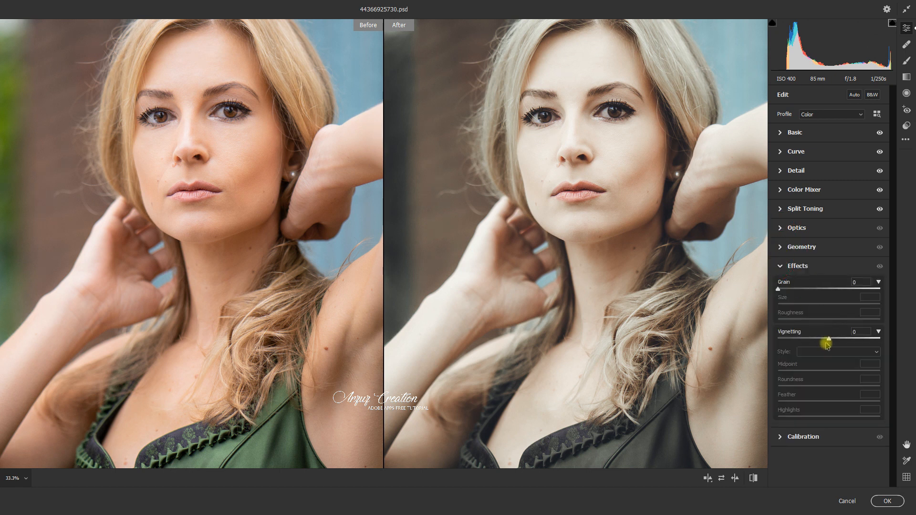
drag(829, 338, 825, 338)
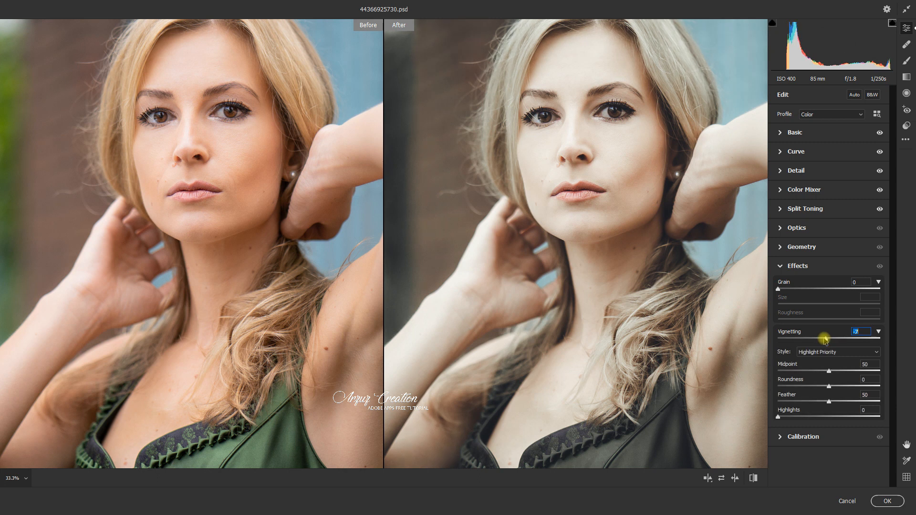
click(825, 339)
click(781, 266)
Step: In Calibration, set the Red Primary Hue to +30 and the Green Primary Hue to +36
click(782, 285)
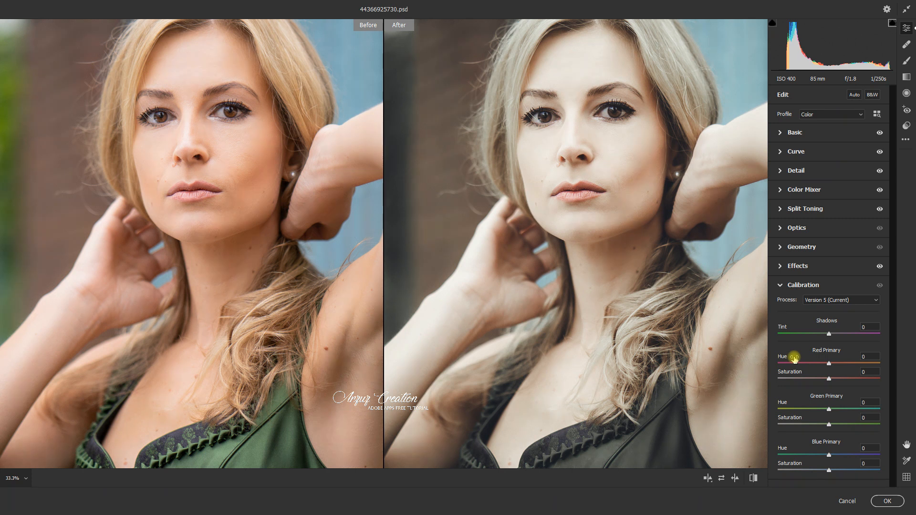
drag(795, 357, 801, 359)
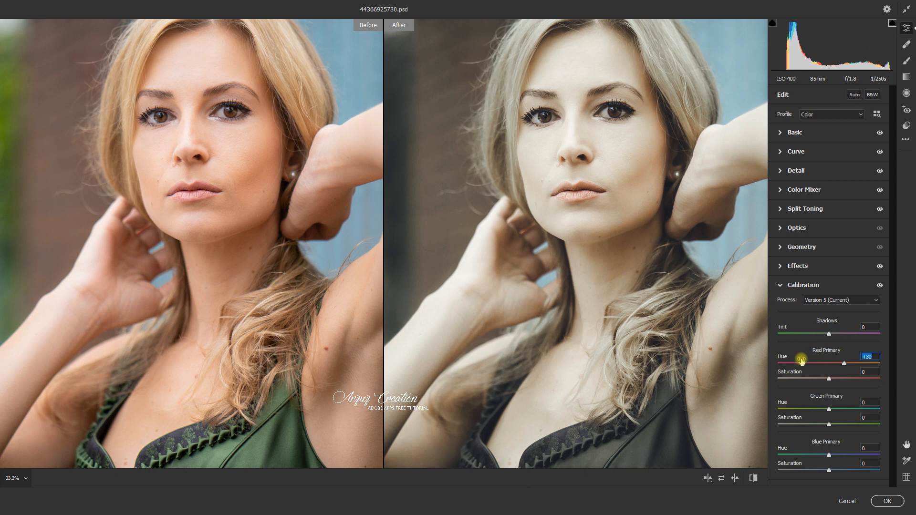
drag(796, 402, 801, 402)
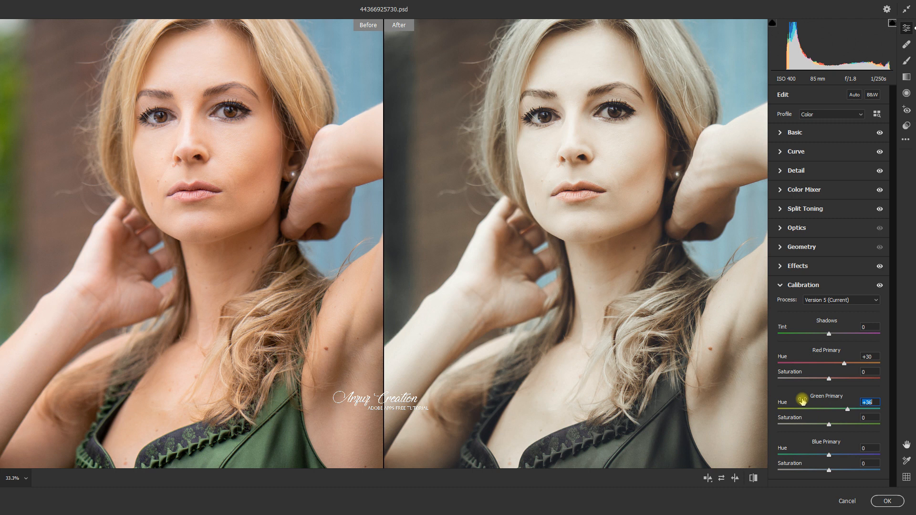
Step: In Calibration, set the Green Primary Saturation to +53 and the Blue Primary Hue to -23
drag(802, 419, 807, 419)
drag(809, 420, 808, 420)
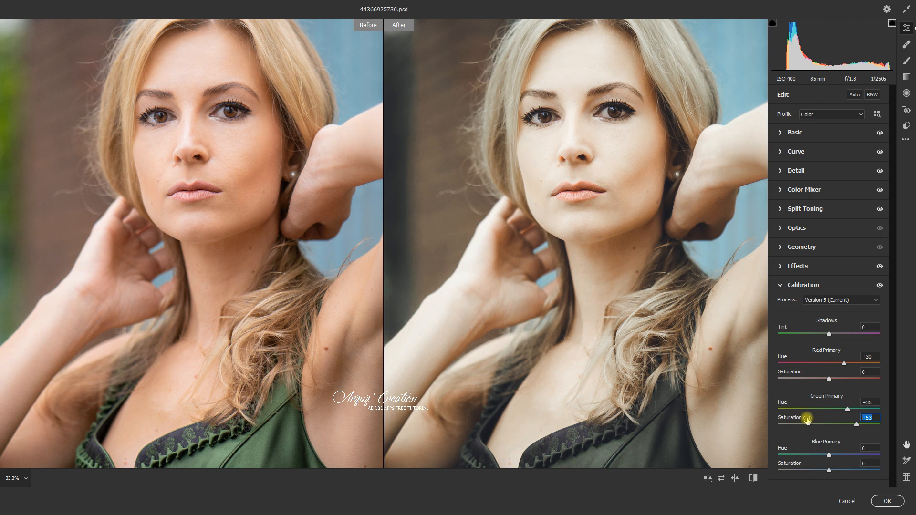
click(868, 420)
click(879, 418)
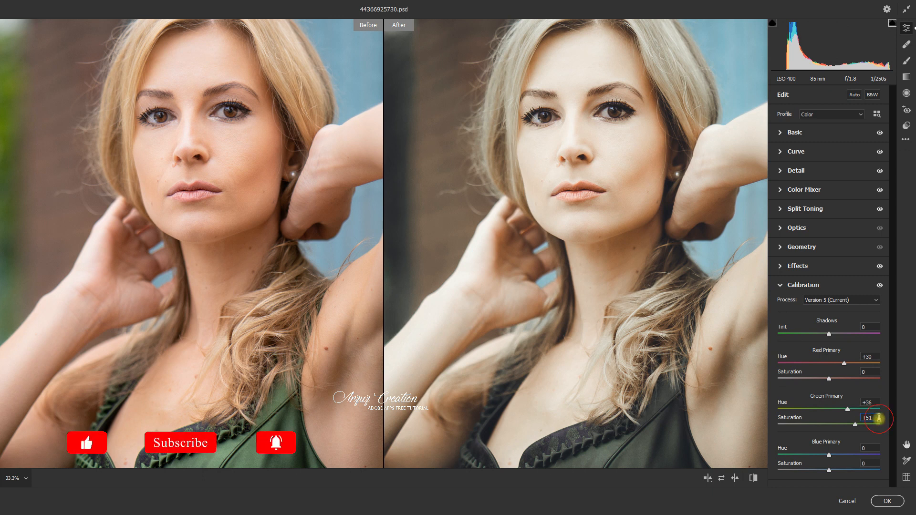
key(BackSpace)
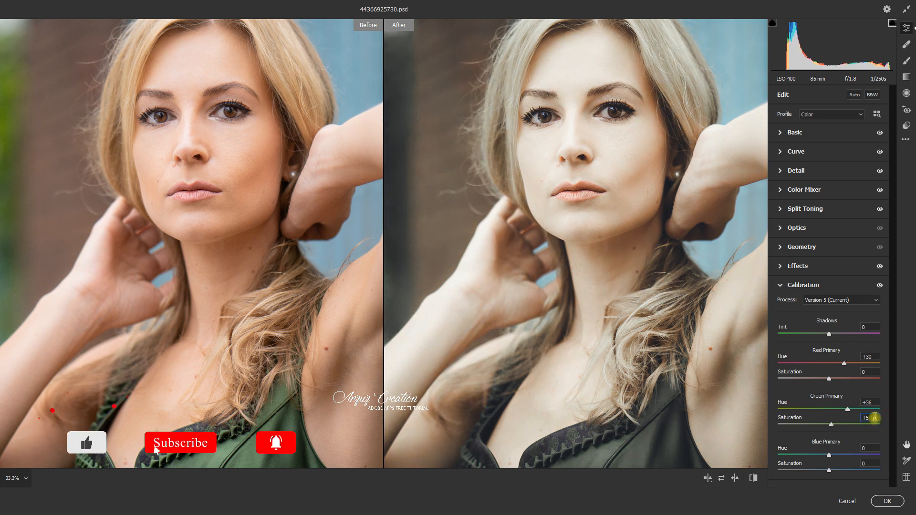
text(3)
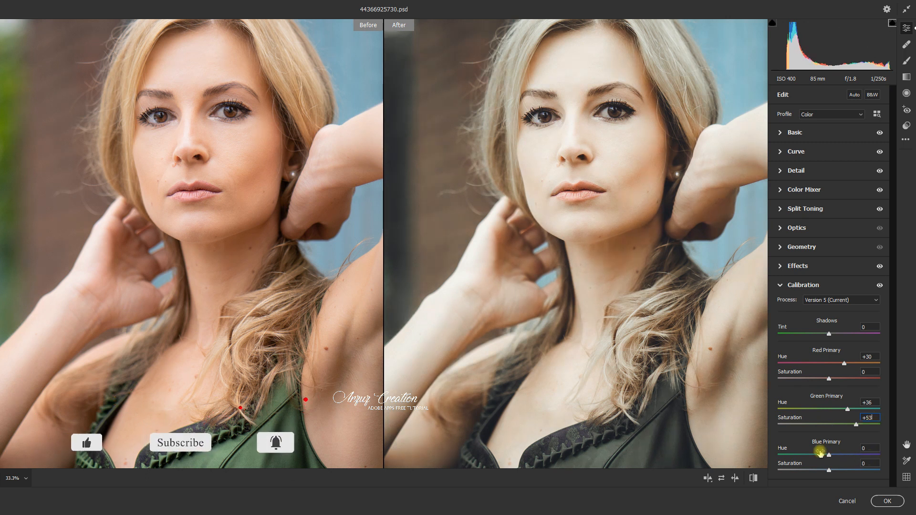
drag(821, 453, 809, 453)
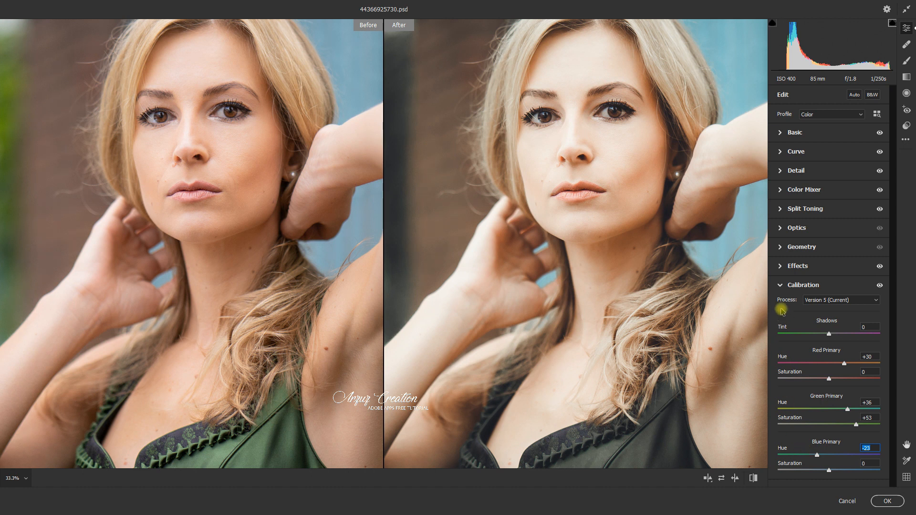
click(780, 285)
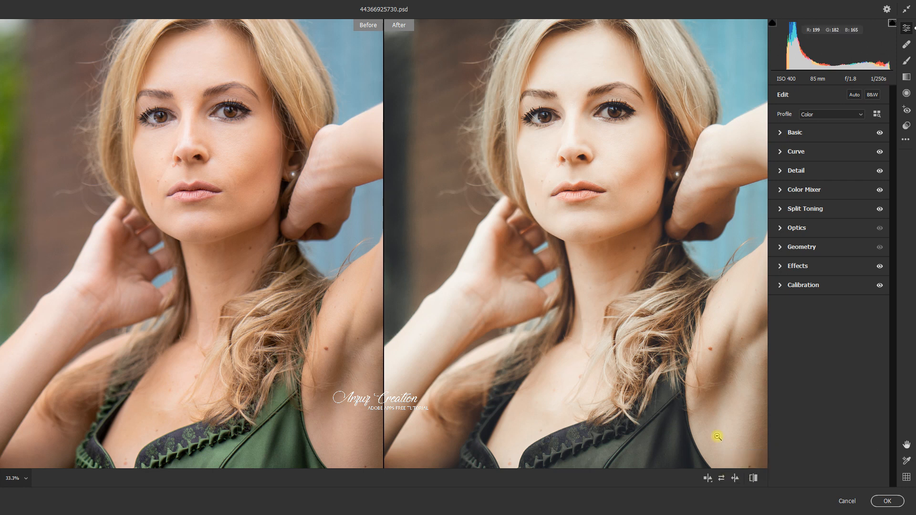
Step: Compare the graded portrait with the original and apply the Camera Raw Filter adjustments to the duplicated layer
key(ctrl+0)
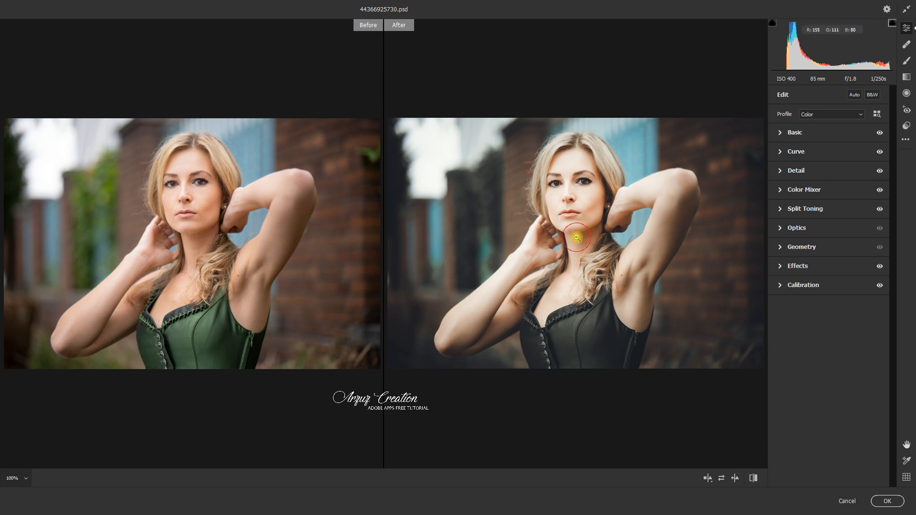
click(577, 235)
scroll(577, 237, up, 10)
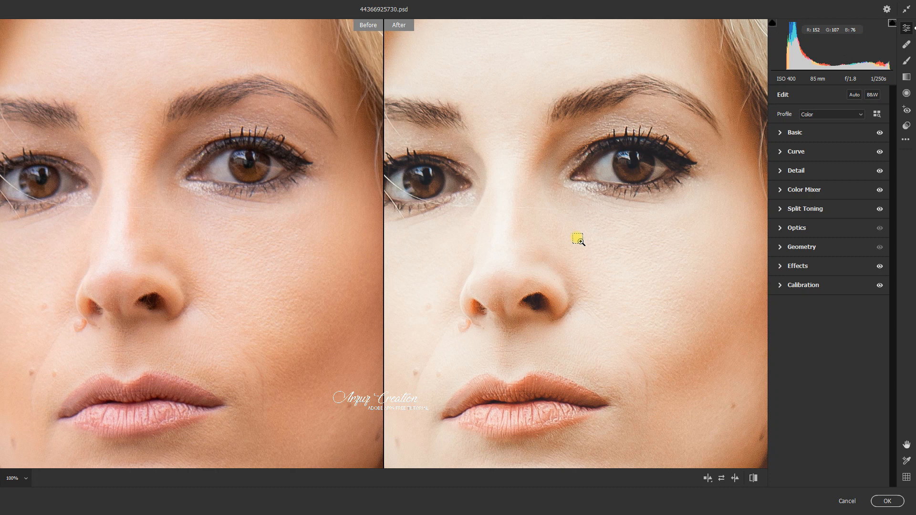
key(ctrl+minus)
key(ctrl+minus)
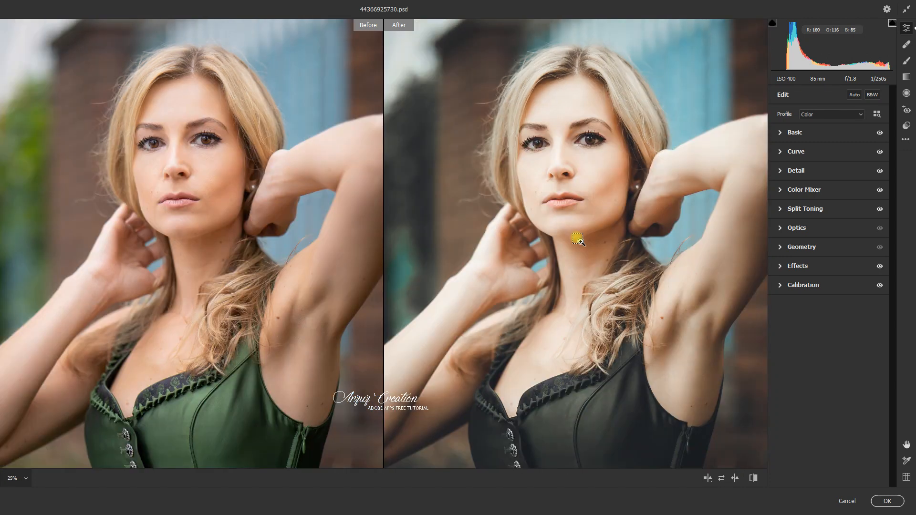
scroll(576, 237, down, 2)
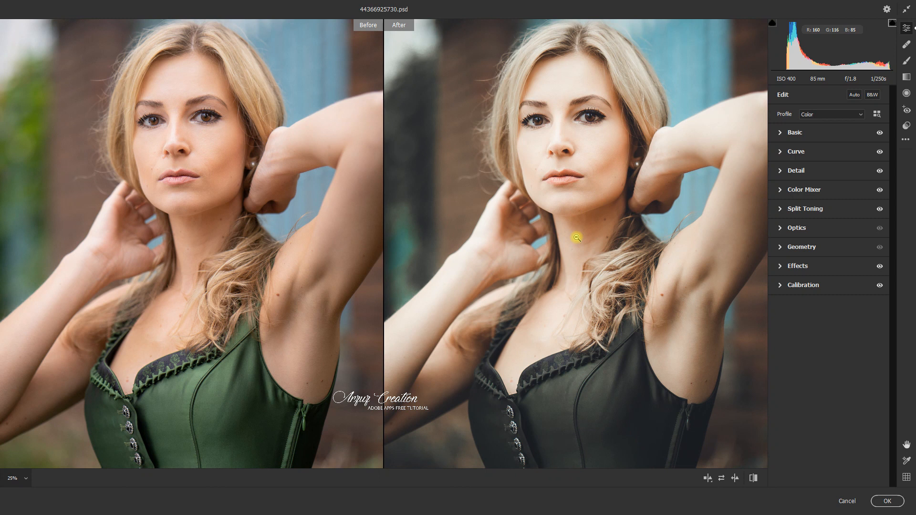
click(879, 503)
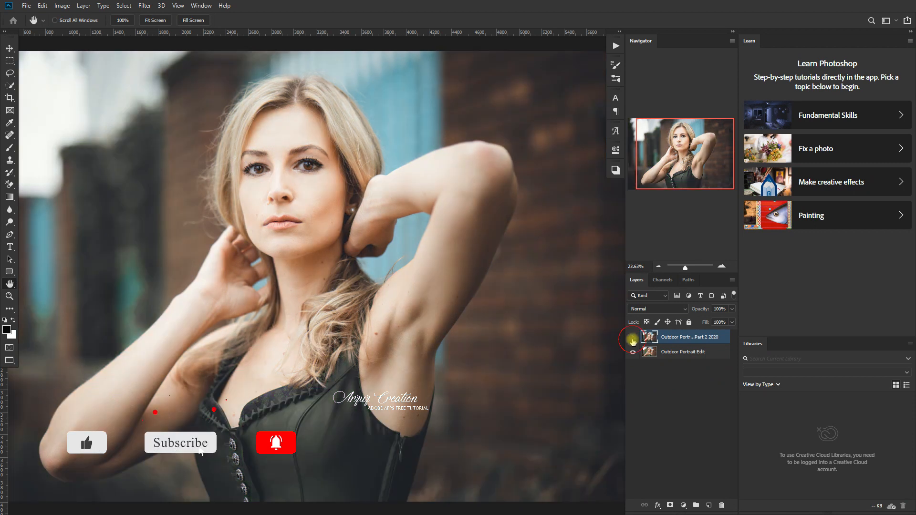
Step: Toggle the graded layer's visibility several times to compare the color grade with the original portrait beneath it
click(633, 338)
click(633, 339)
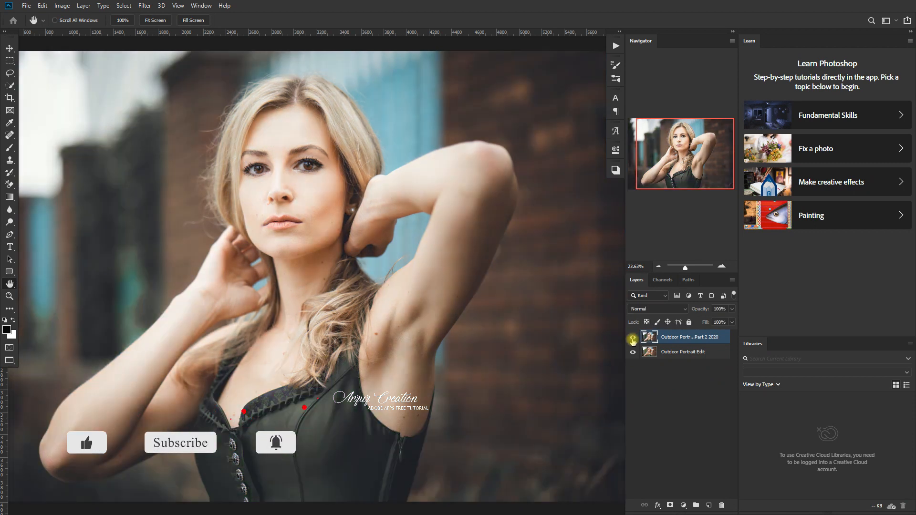
click(633, 339)
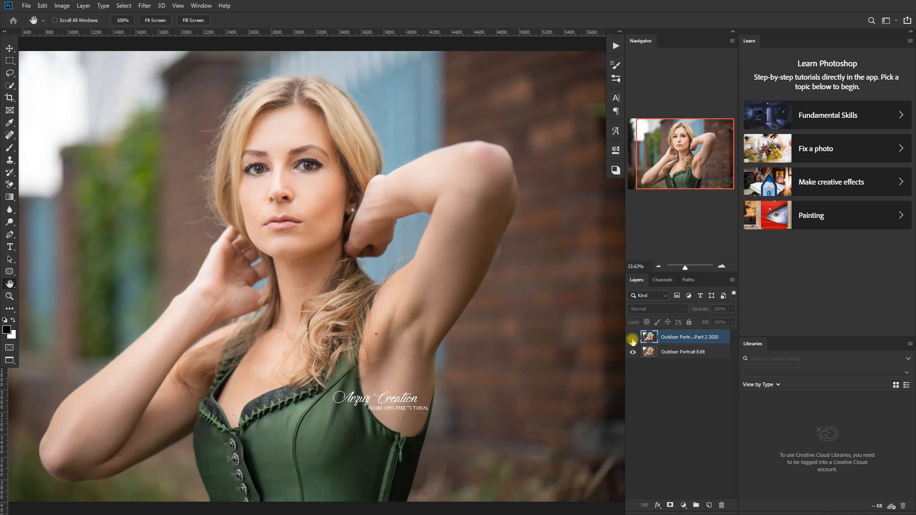
click(633, 340)
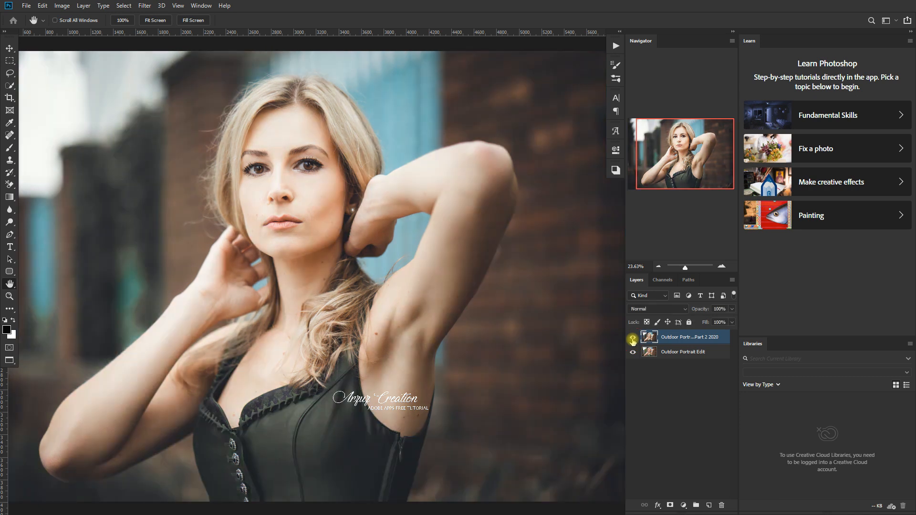
click(633, 340)
click(632, 339)
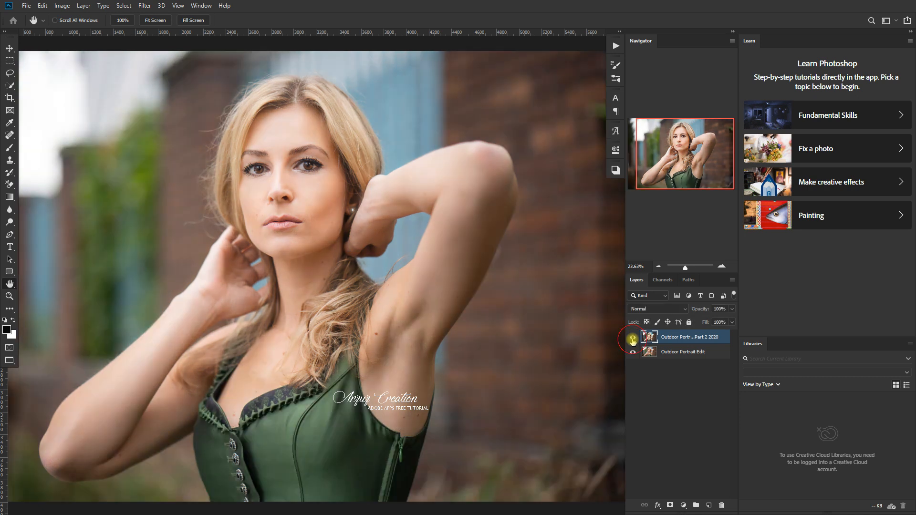